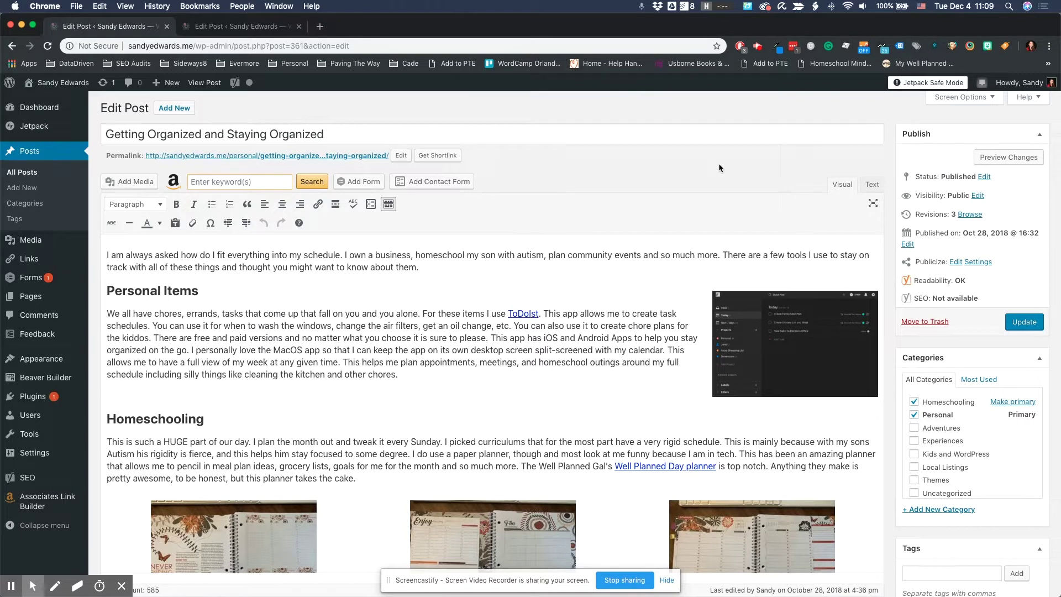
Step: Review the existing classic post by clicking into its title and intro, then scrolling its content
left_click(571, 132)
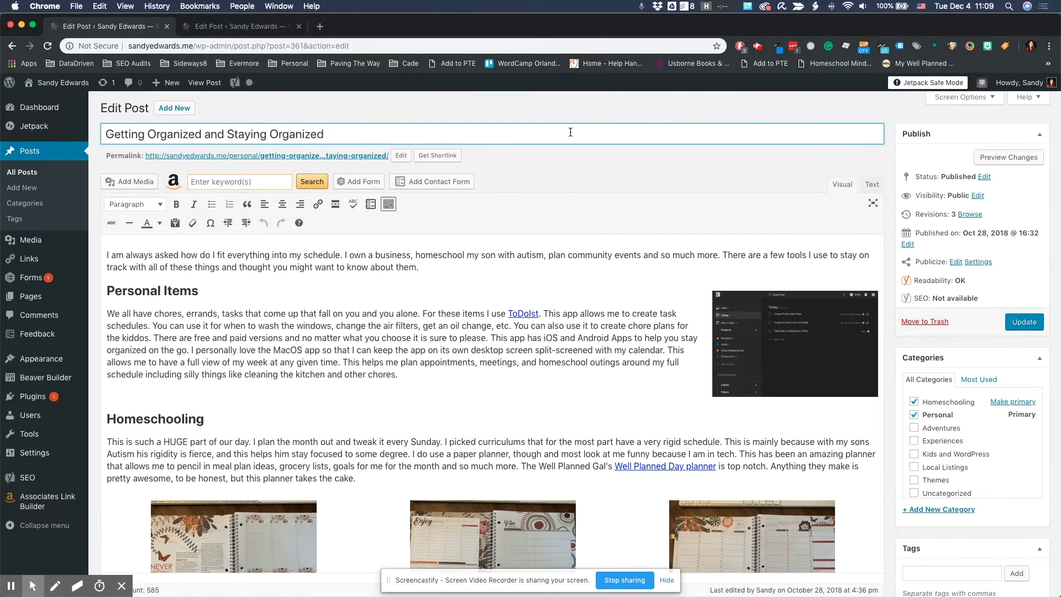
left_click(367, 165)
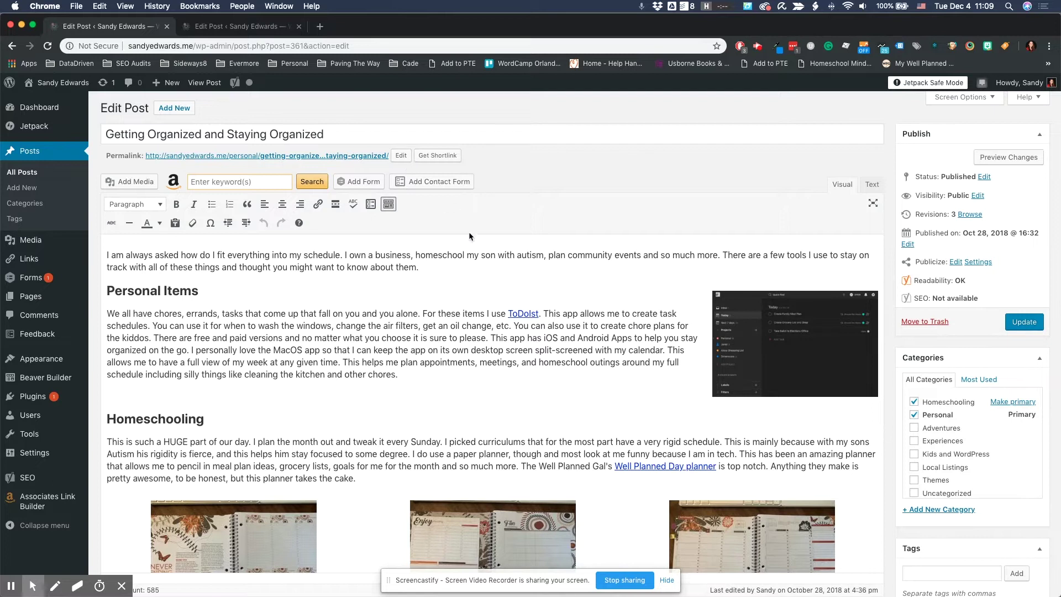
left_click(487, 268)
scroll(487, 269, "down", 15)
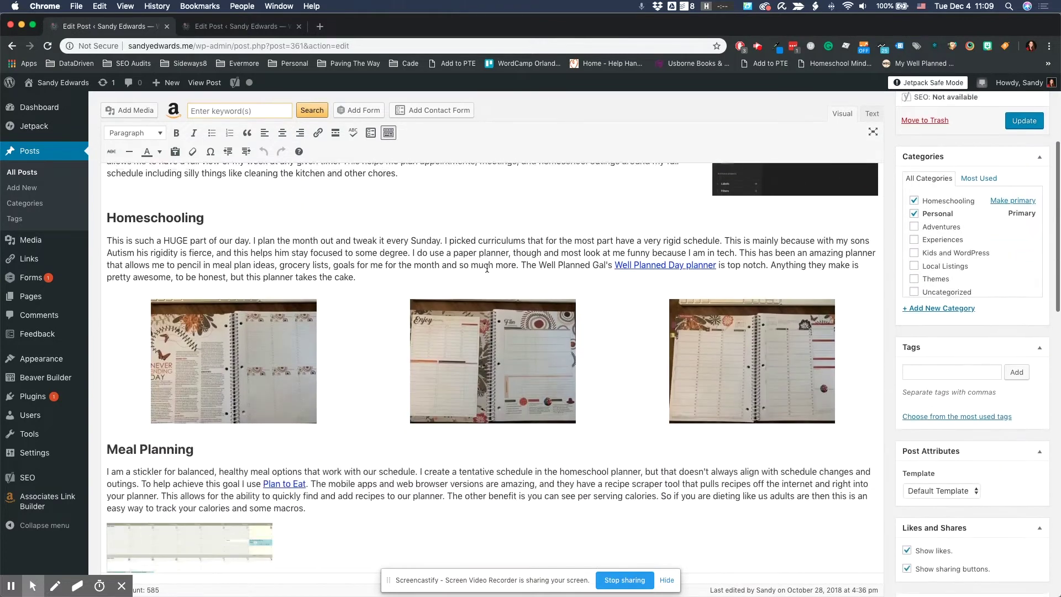
scroll(486, 272, "down", 5)
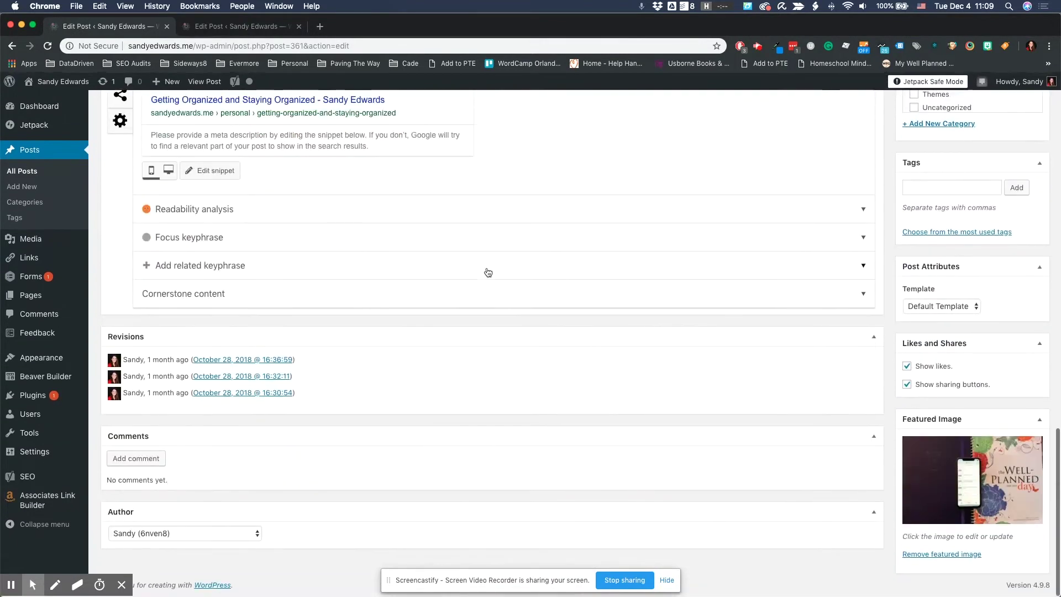
scroll(486, 265, "up", 5)
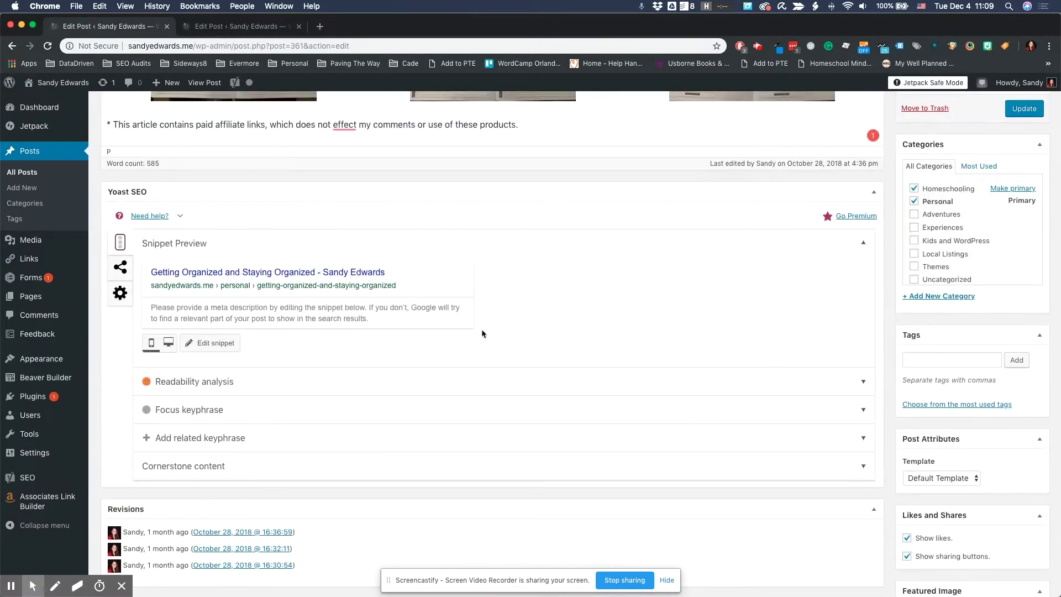
scroll(482, 333, "up", 10)
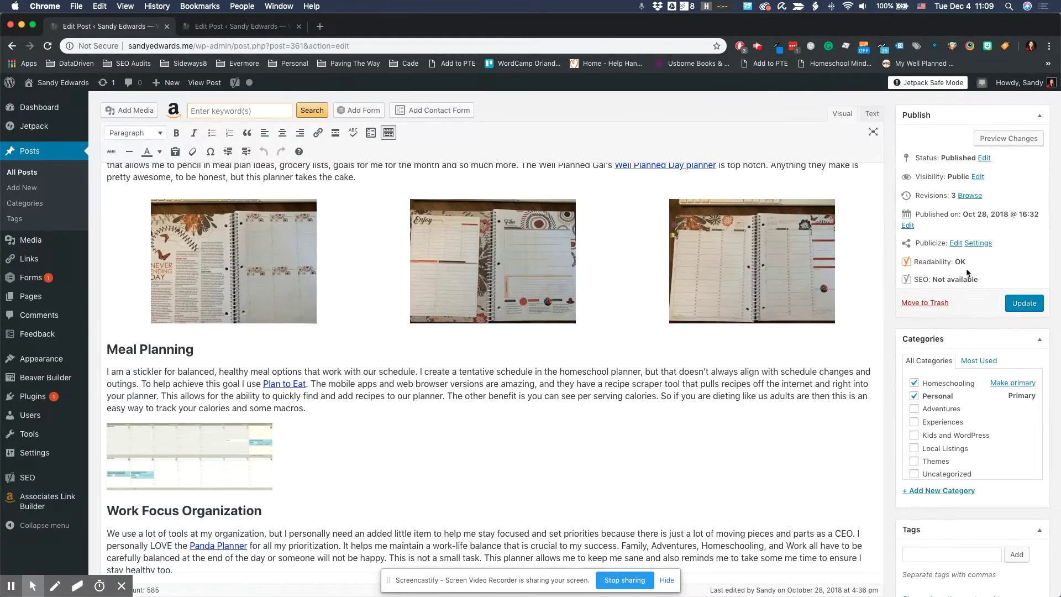
scroll(966, 267, "down", 10)
scroll(968, 269, "up", 10)
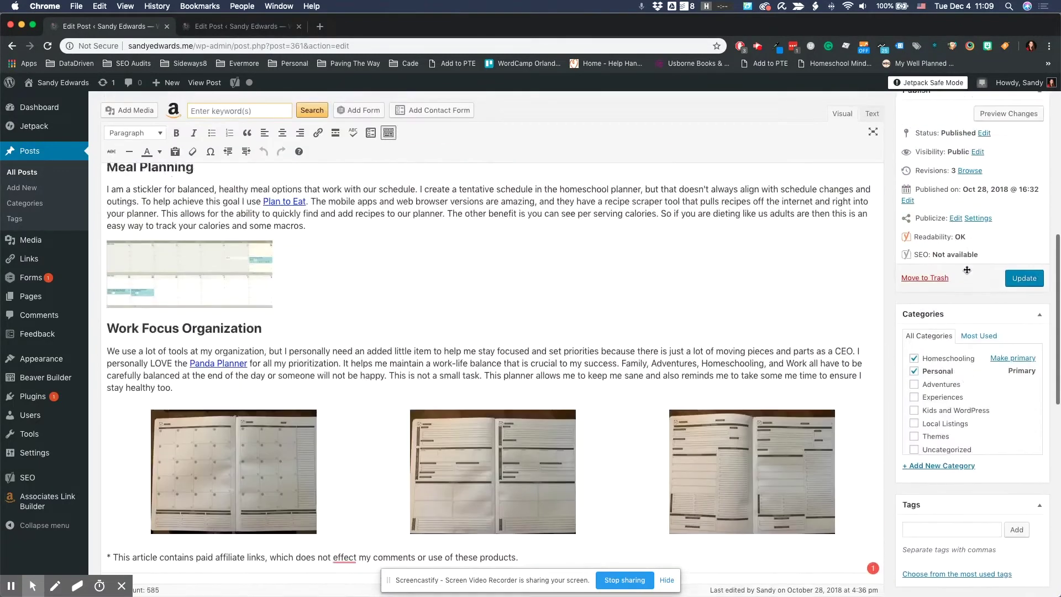
scroll(967, 271, "up", 5)
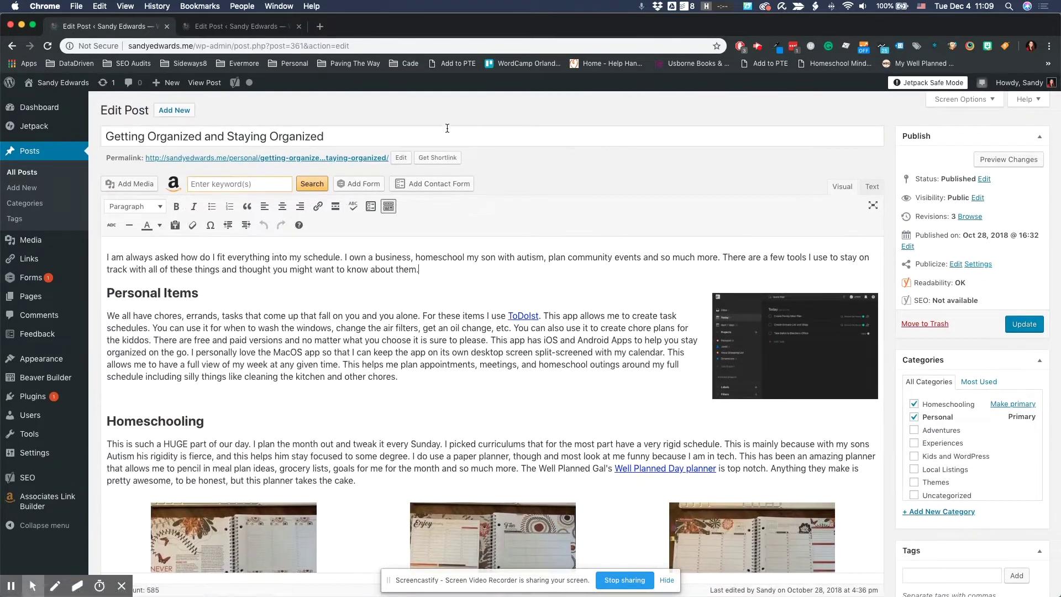
left_click(219, 28)
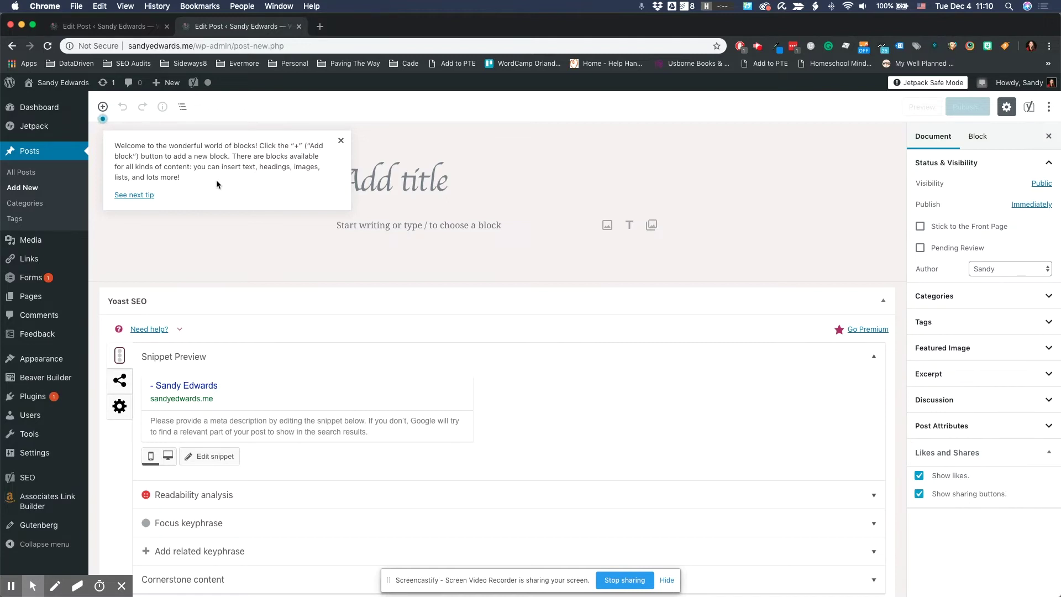
Step: Dismiss the welcome tips and switch the sidebar between Block and Document settings
left_click(341, 142)
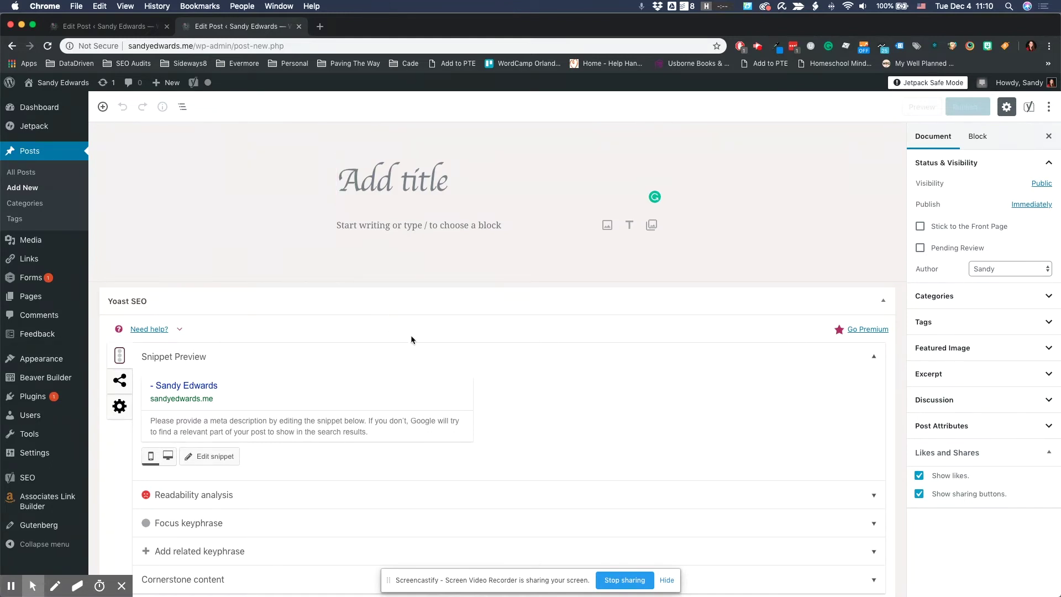
scroll(410, 335, "down", 1)
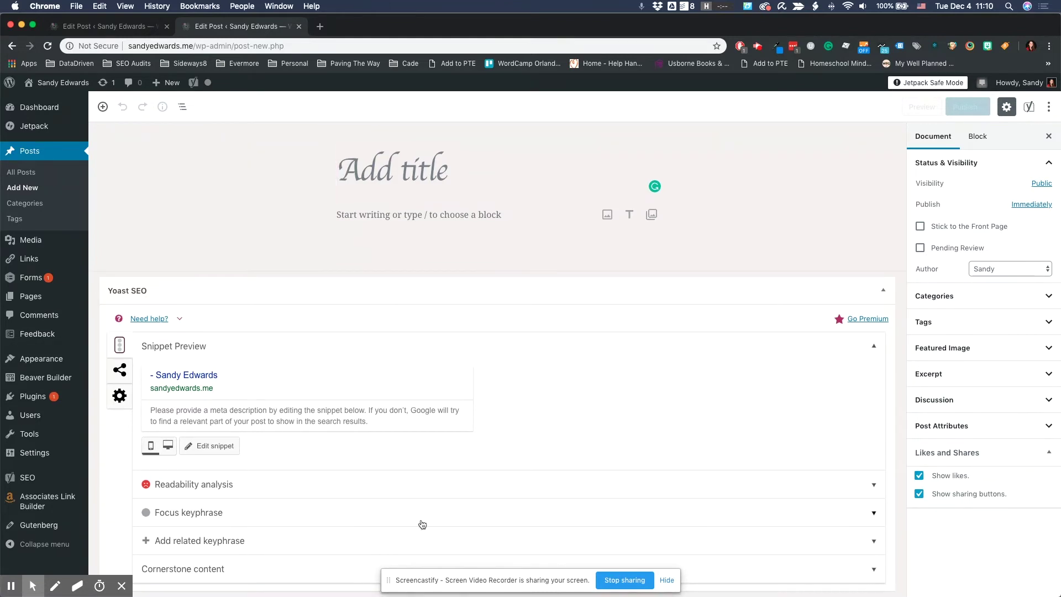
left_click(904, 426)
scroll(724, 439, "up", 1)
left_click(978, 137)
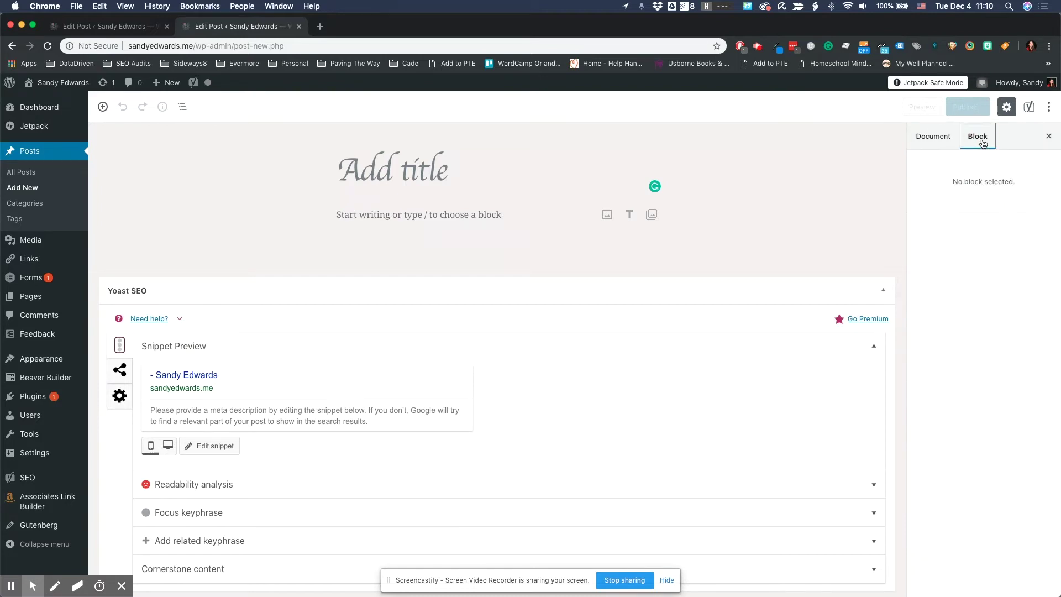
left_click(926, 138)
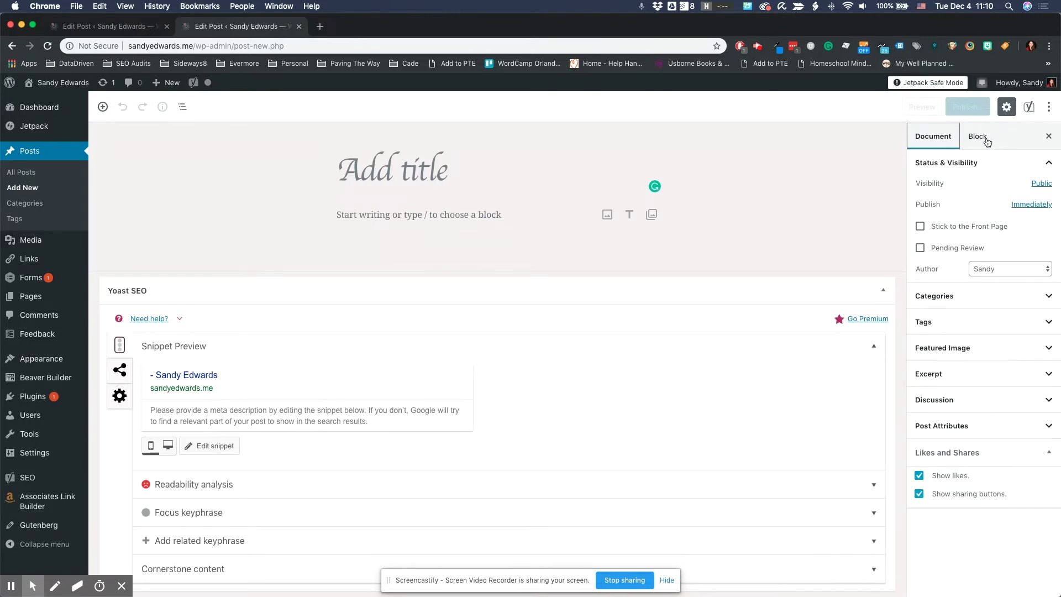
Step: Title the post 'Gutenberger' and start an empty paragraph block below the title
left_click(423, 169)
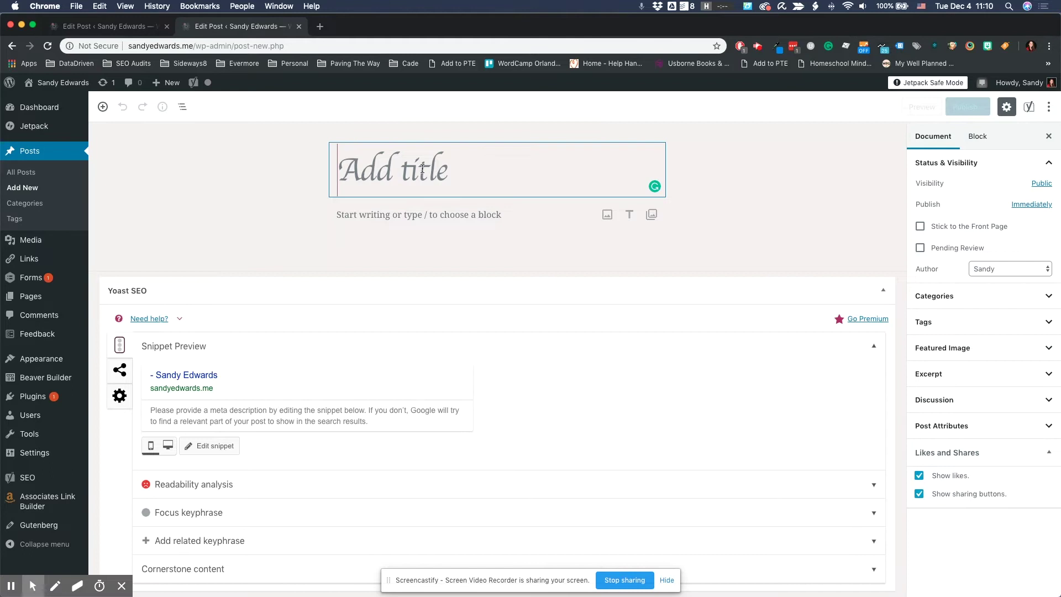
type("Gutenberg")
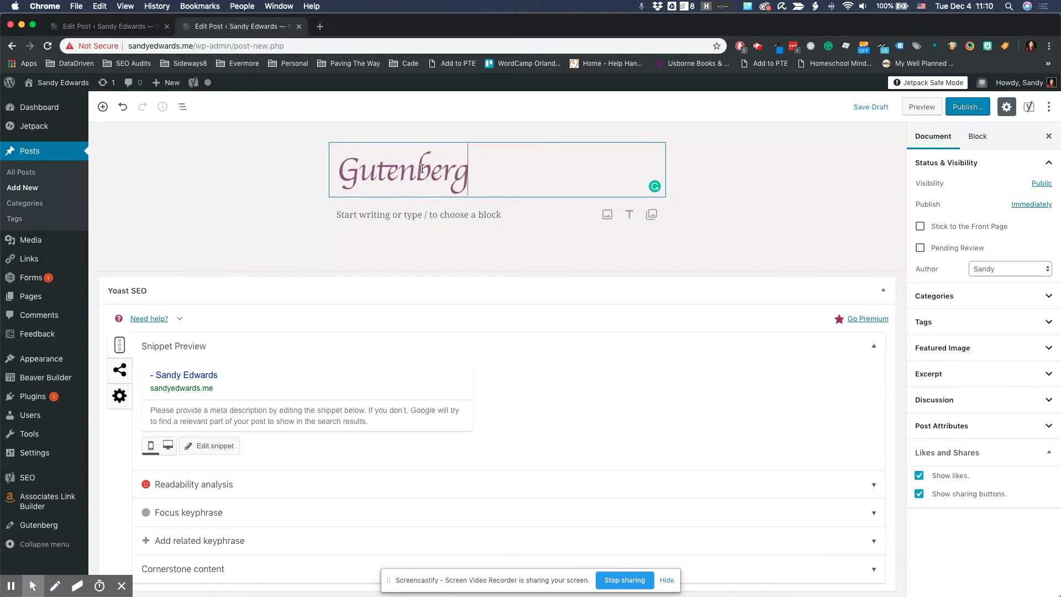
type("er")
left_click(412, 213)
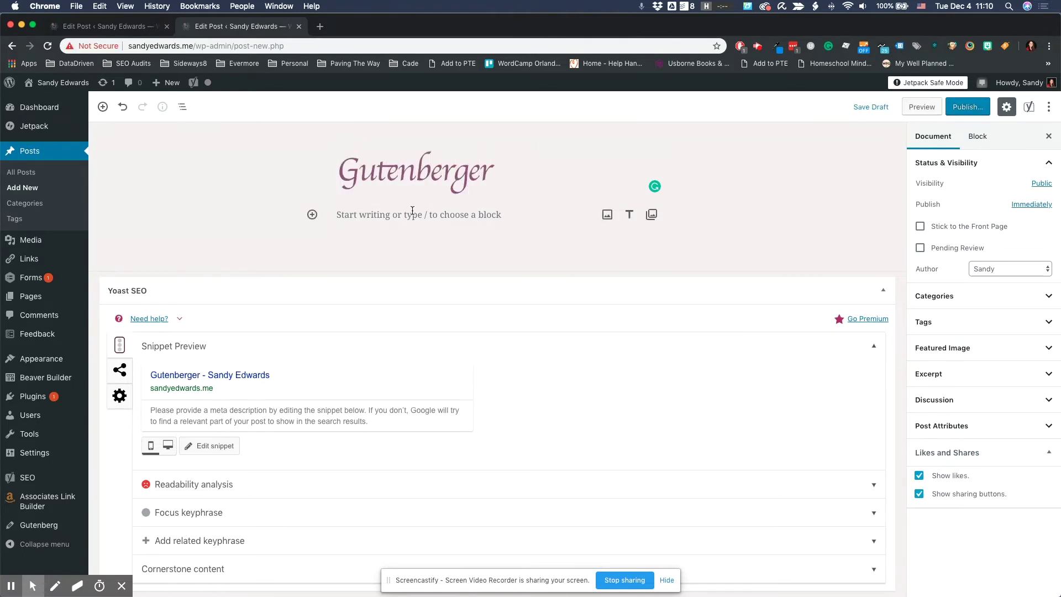
left_click(412, 213)
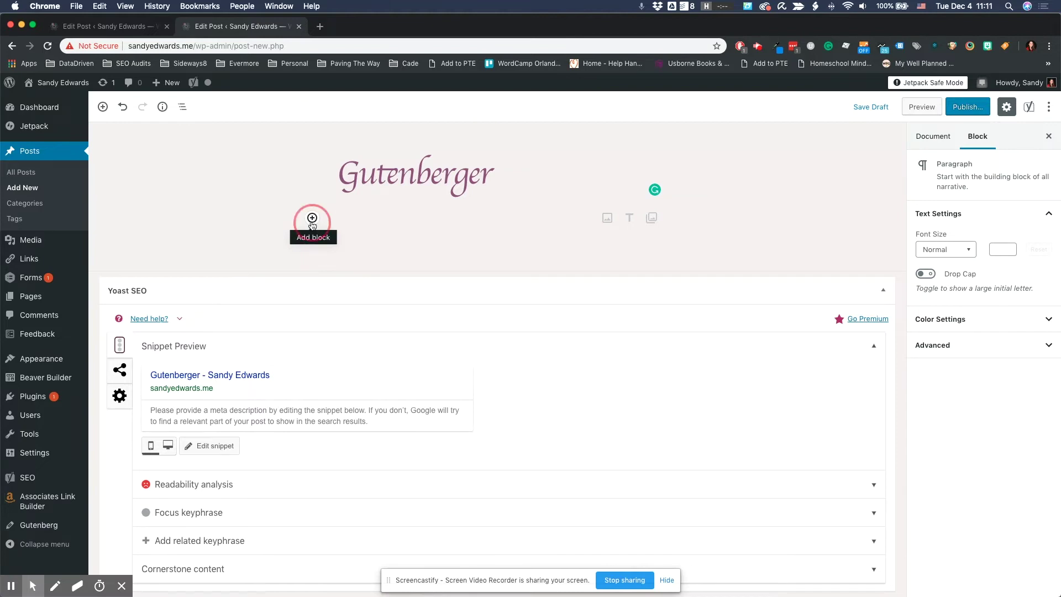
Step: Open the block inserter from the empty paragraph and scroll through its list
left_click(312, 219)
scroll(441, 375, "down", 5)
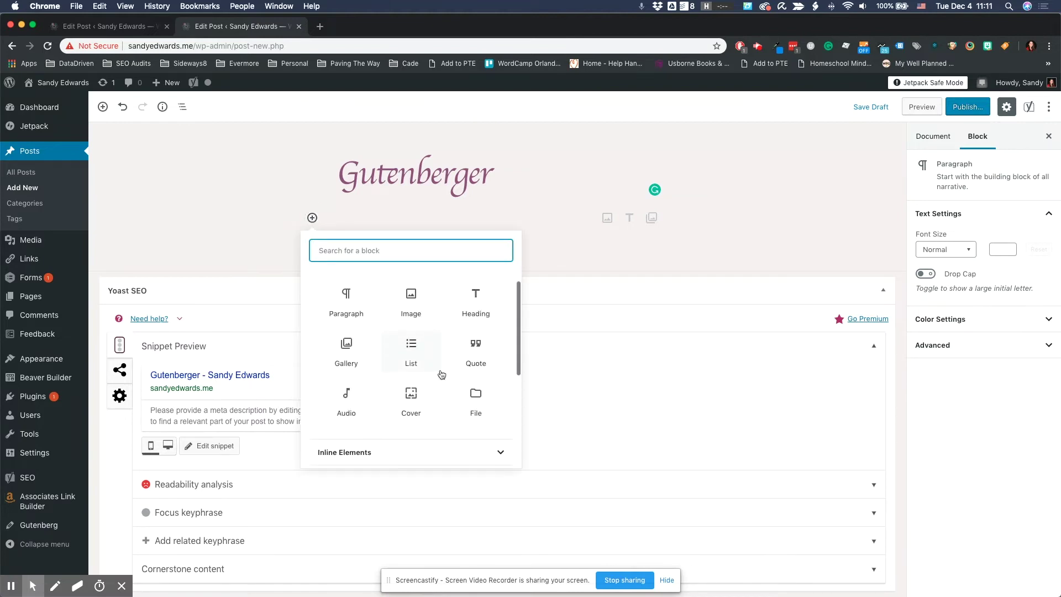
scroll(441, 375, "up", 4)
scroll(441, 375, "up", 1)
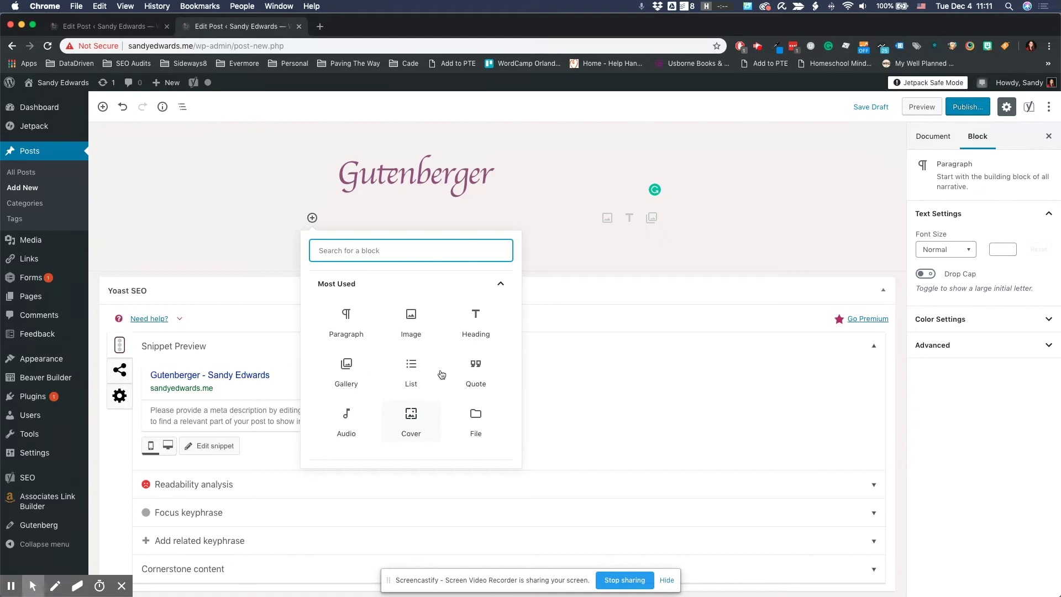
scroll(441, 375, "down", 1)
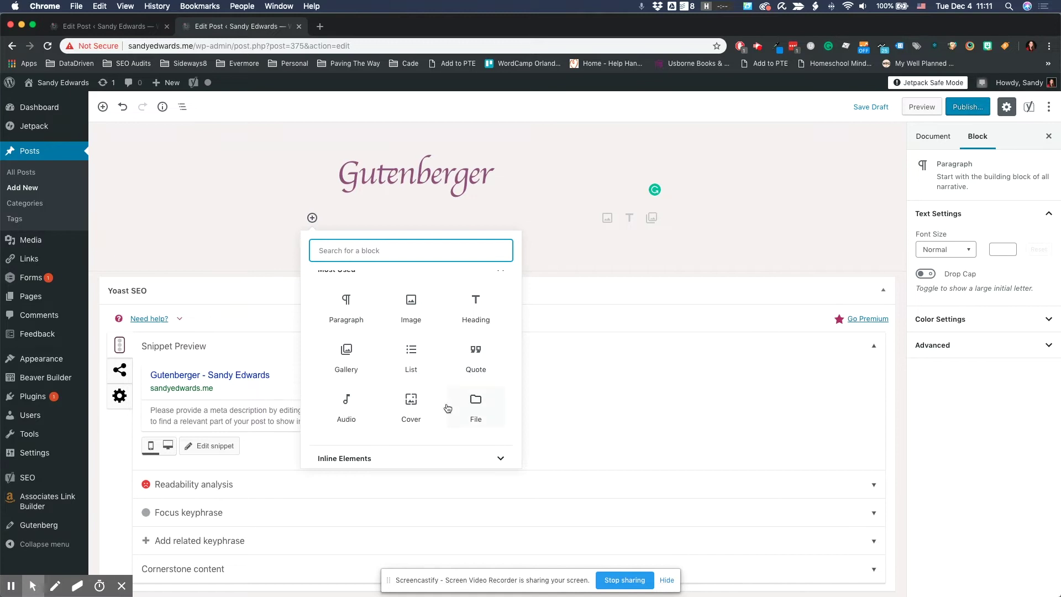
scroll(447, 408, "down", 5)
Step: Expand the Inline Elements, Jetpack and Common Blocks categories in the inserter
left_click(501, 287)
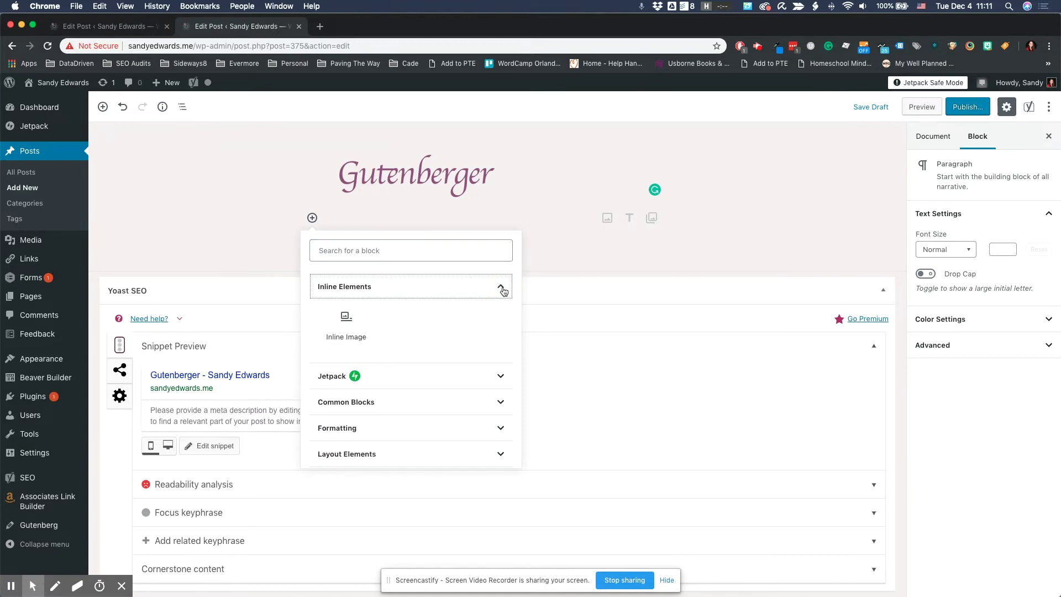
scroll(466, 350, "down", 3)
left_click(501, 301)
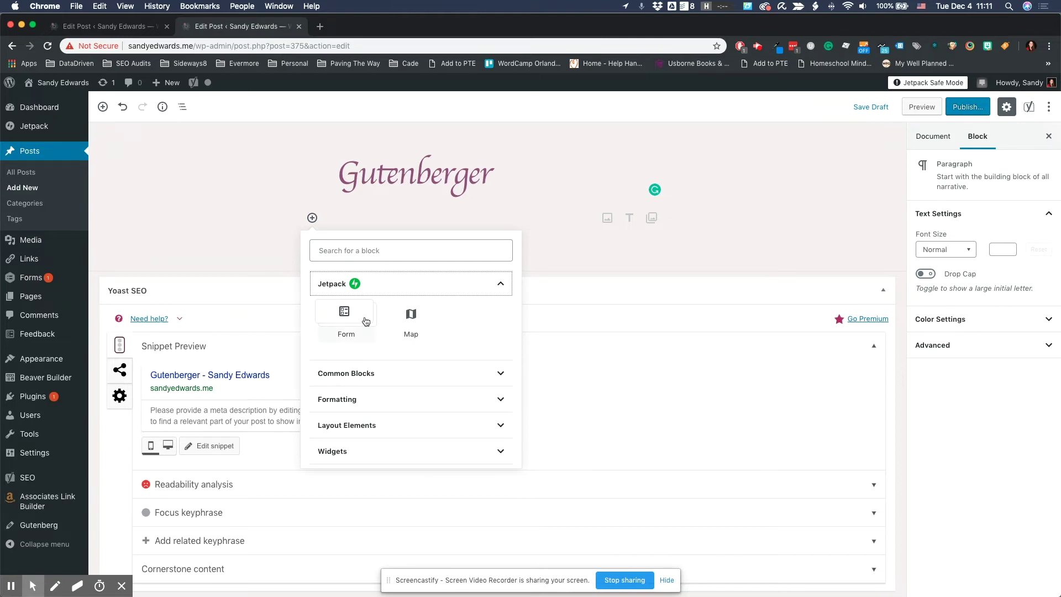
left_click(501, 374)
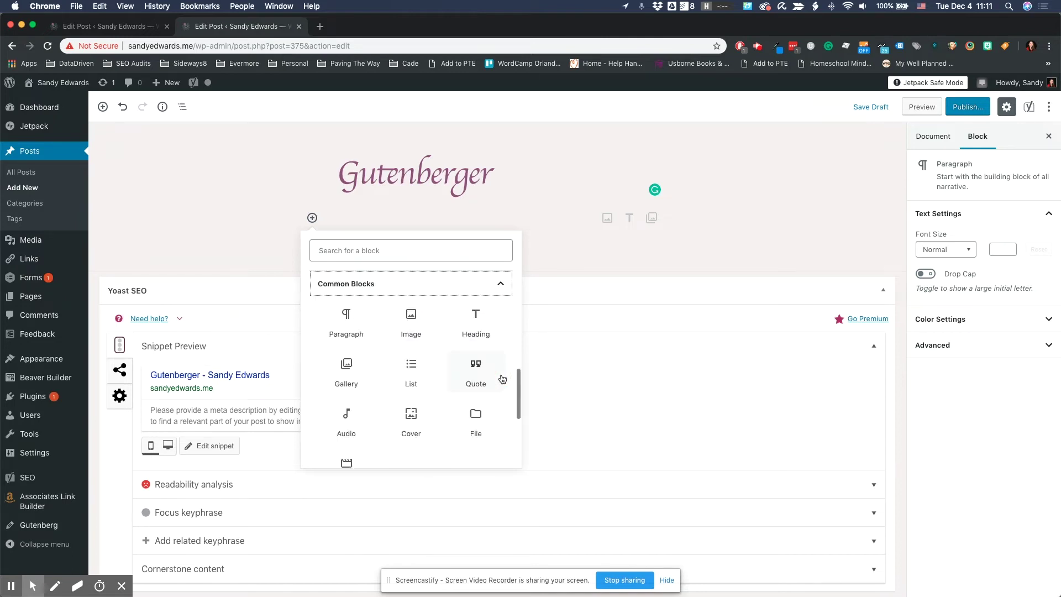
scroll(502, 379, "down", 2)
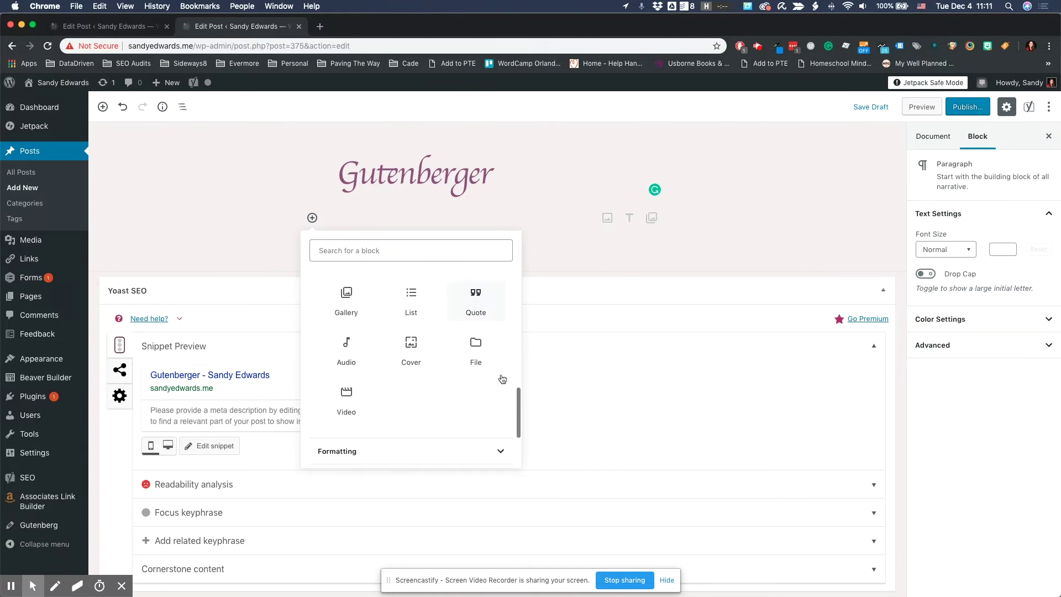
scroll(502, 379, "up", 1)
scroll(502, 379, "down", 4)
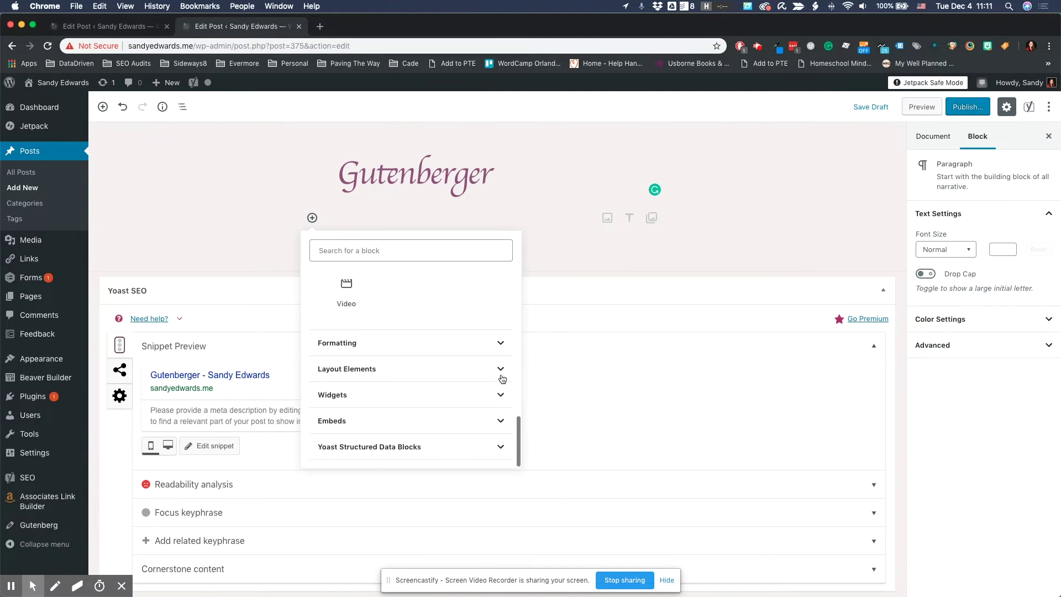
Step: Expand the Formatting and Layout Elements block categories
left_click(499, 342)
scroll(461, 416, "down", 2)
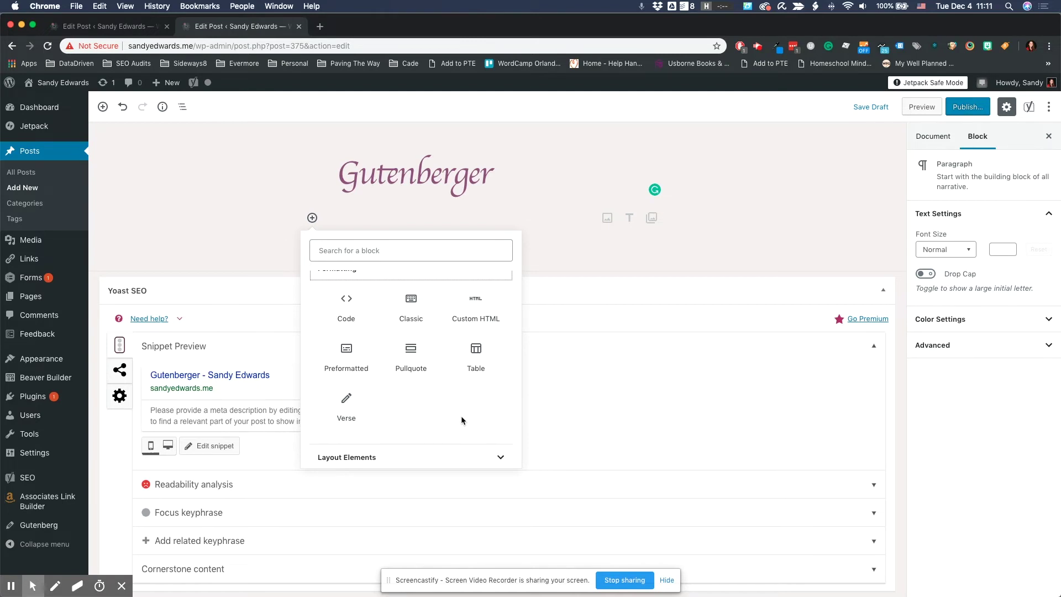
scroll(461, 415, "down", 4)
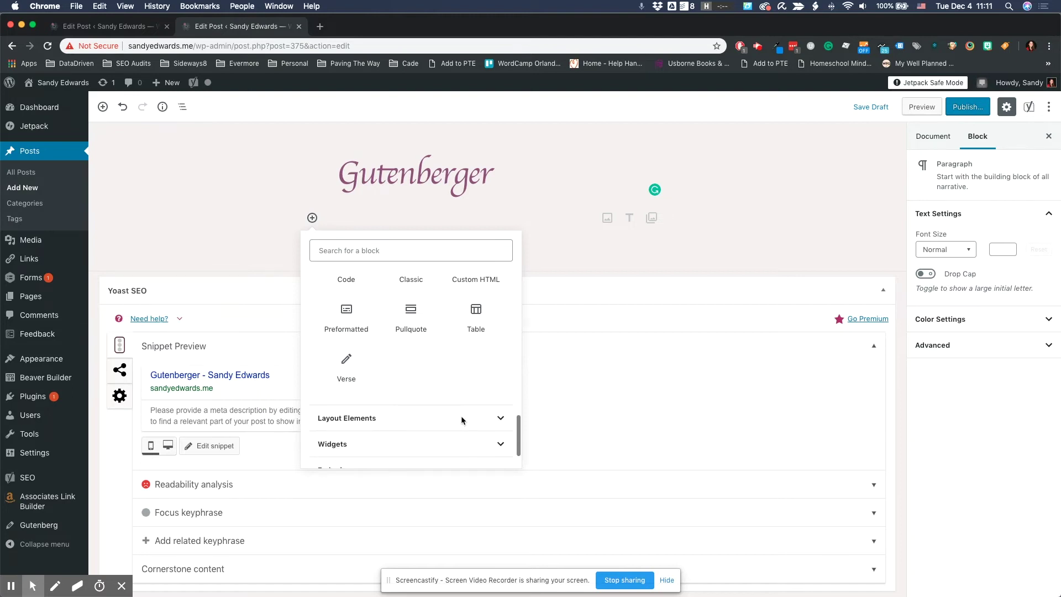
left_click(498, 365)
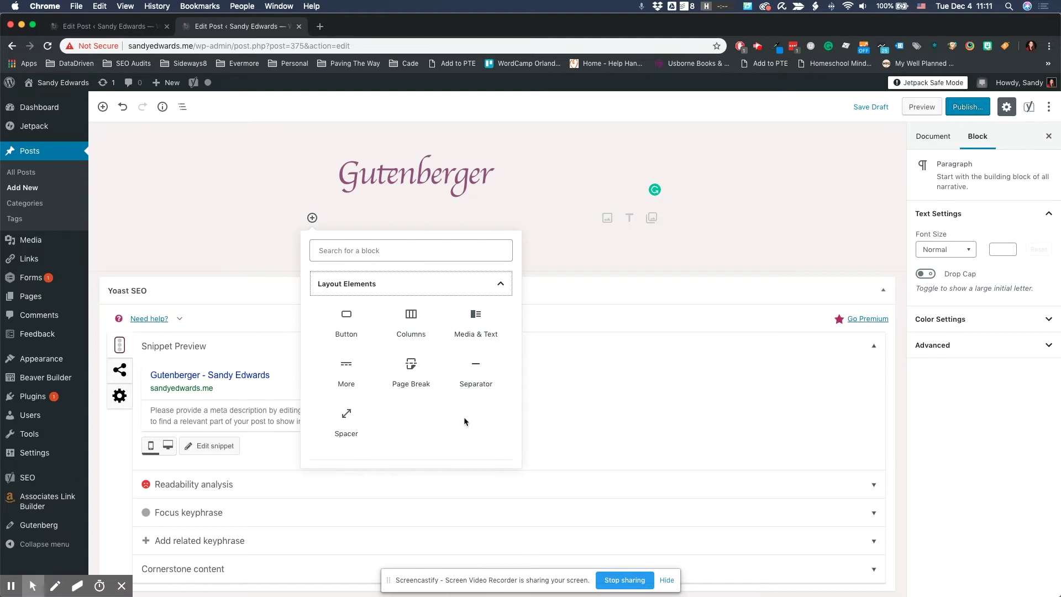
scroll(453, 432, "down", 5)
Step: Expand the Widgets and Embeds categories and scroll through the embed blocks
left_click(499, 399)
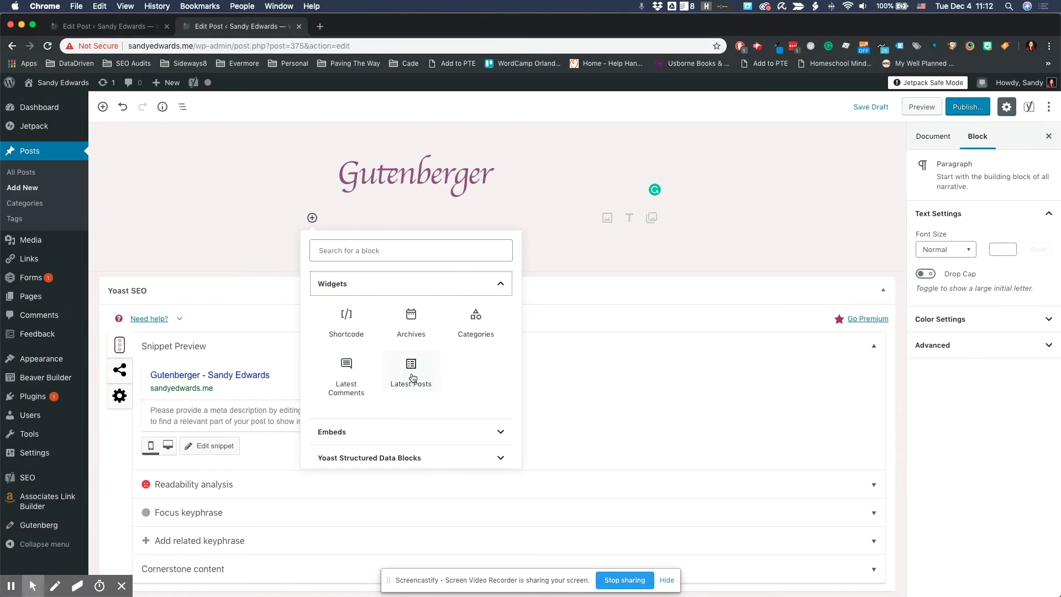
left_click(487, 437)
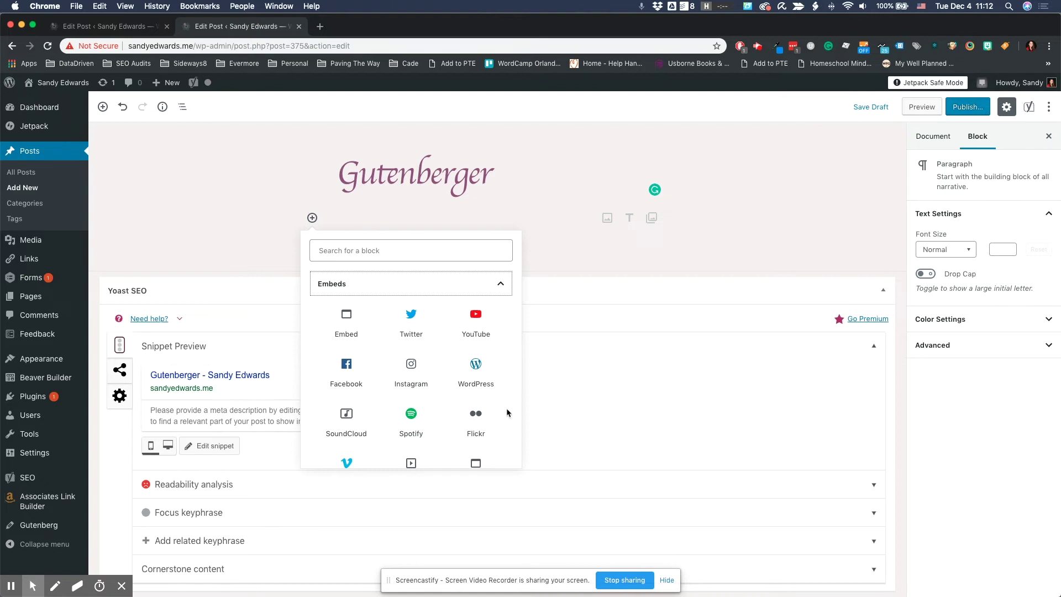
scroll(508, 413, "down", 2)
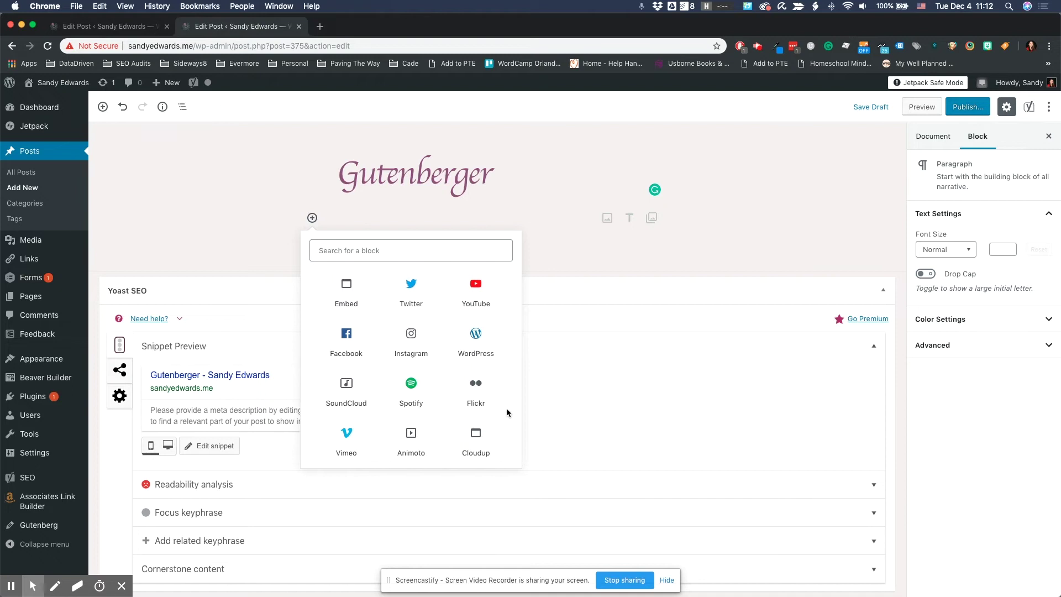
scroll(508, 413, "down", 2)
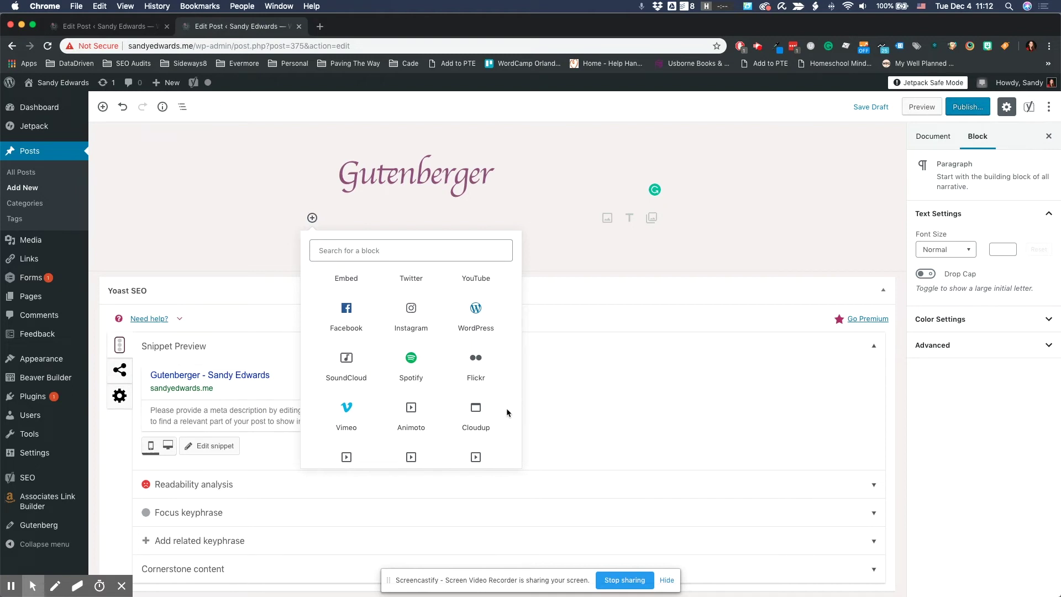
scroll(508, 413, "down", 2)
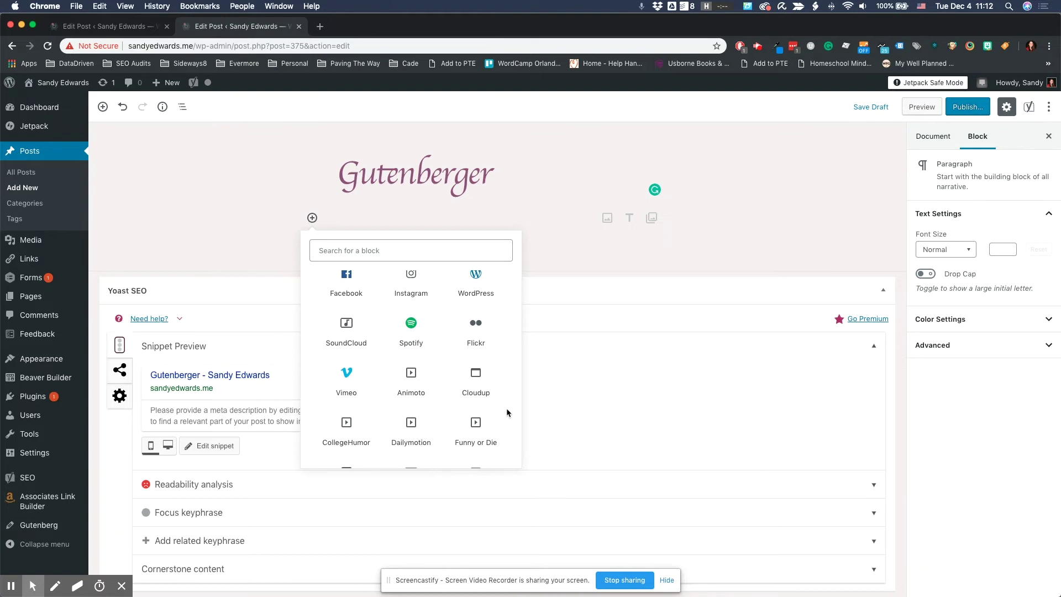
scroll(507, 413, "down", 4)
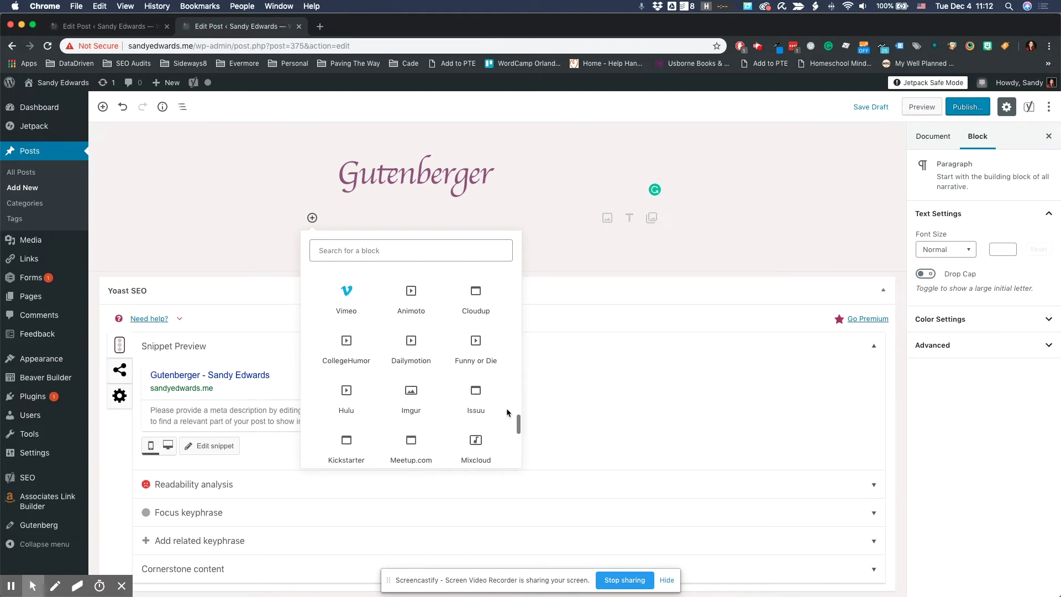
scroll(507, 413, "down", 5)
scroll(508, 413, "down", 10)
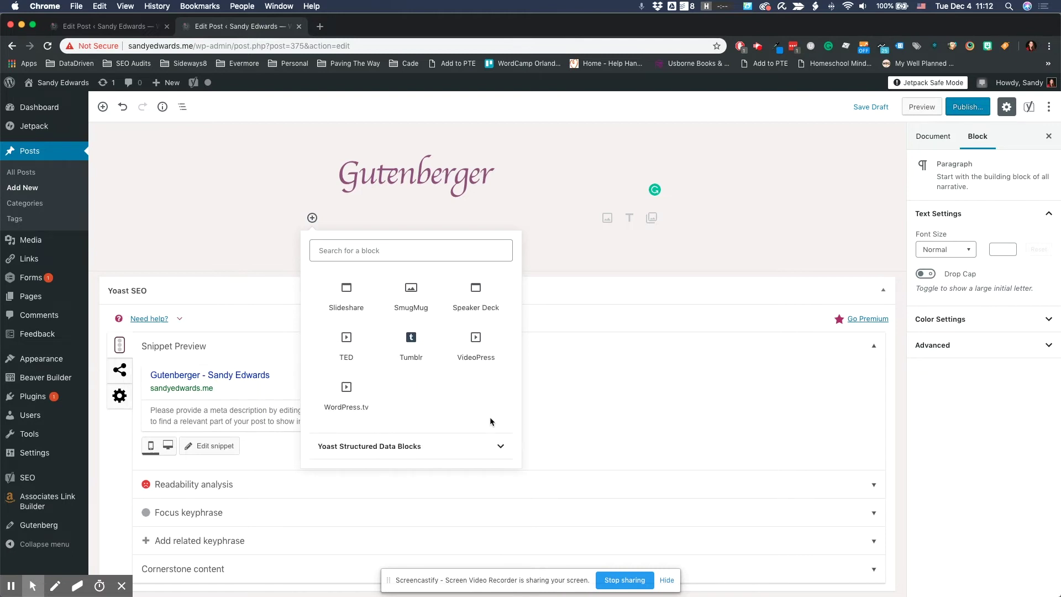
Step: Expand Yoast Structured Data Blocks to reveal the How-to and FAQ blocks
left_click(498, 447)
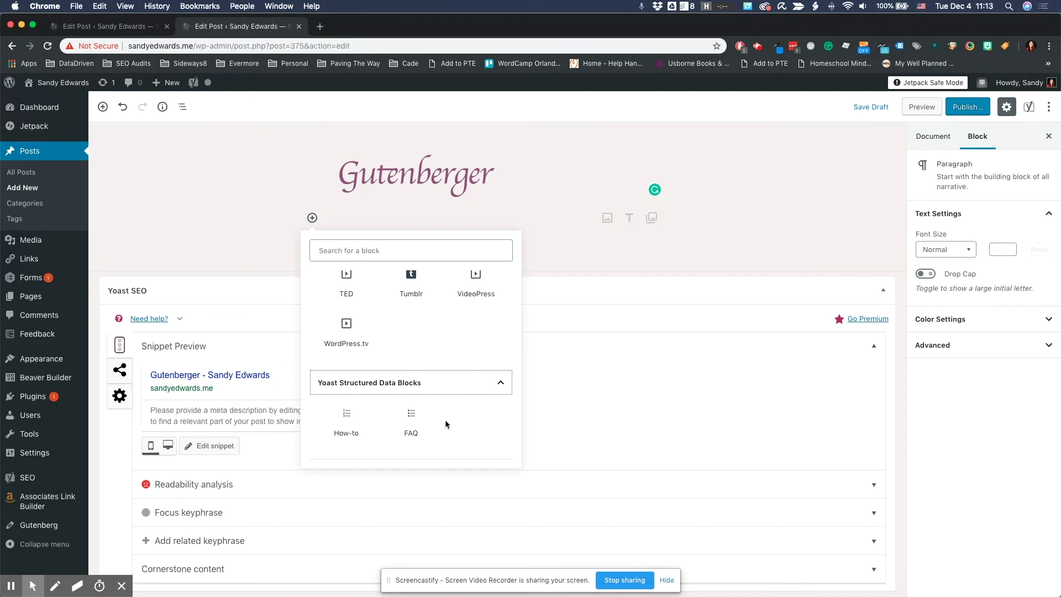
scroll(445, 421, "up", 15)
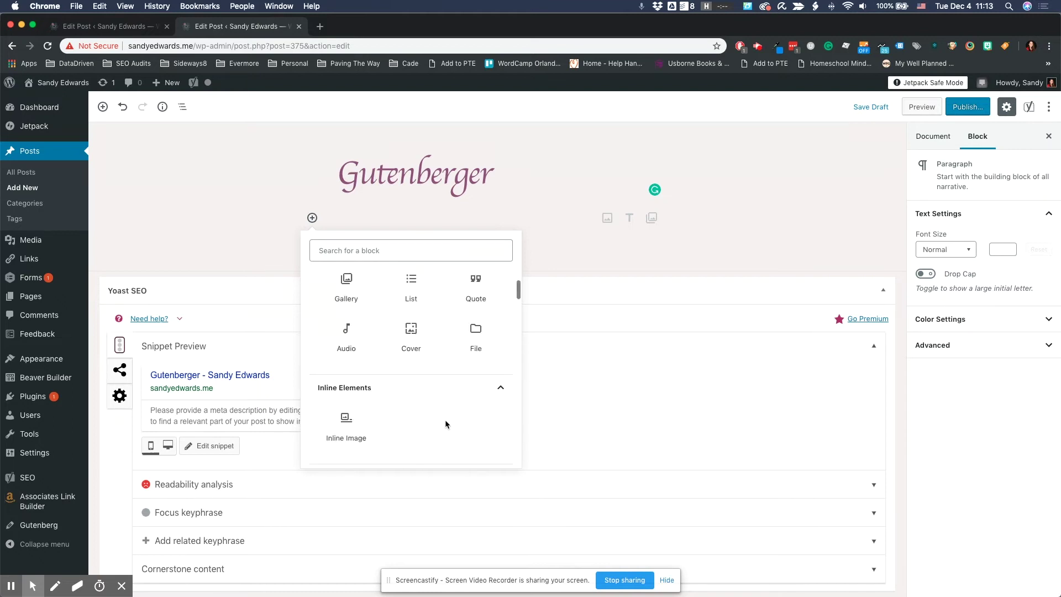
scroll(446, 420, "up", 3)
Step: Close the inserter and add a heading block reading 'This is a text block'
left_click(570, 261)
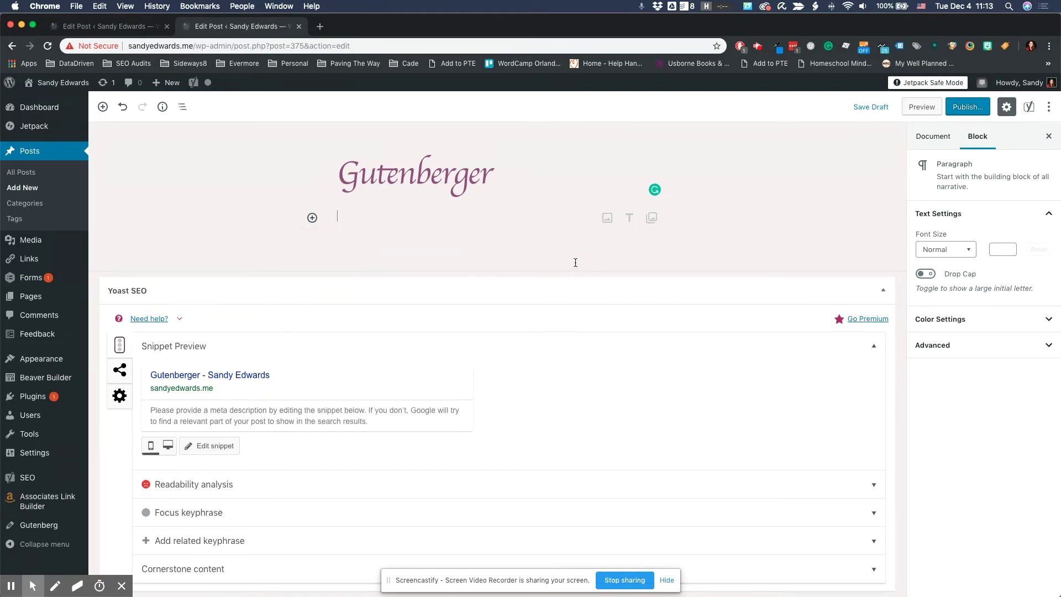
left_click(629, 218)
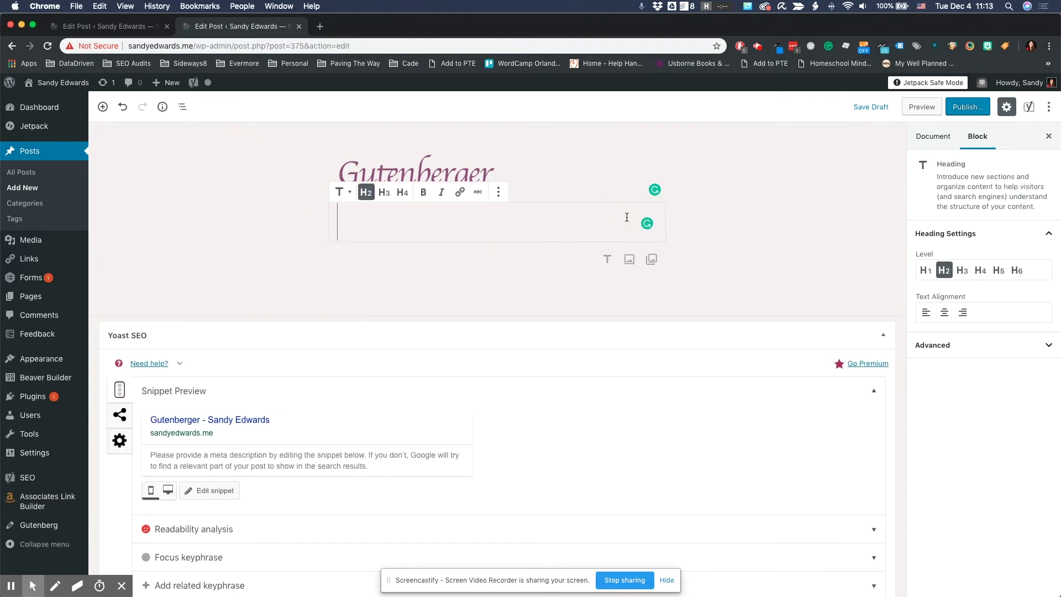
type("This is a")
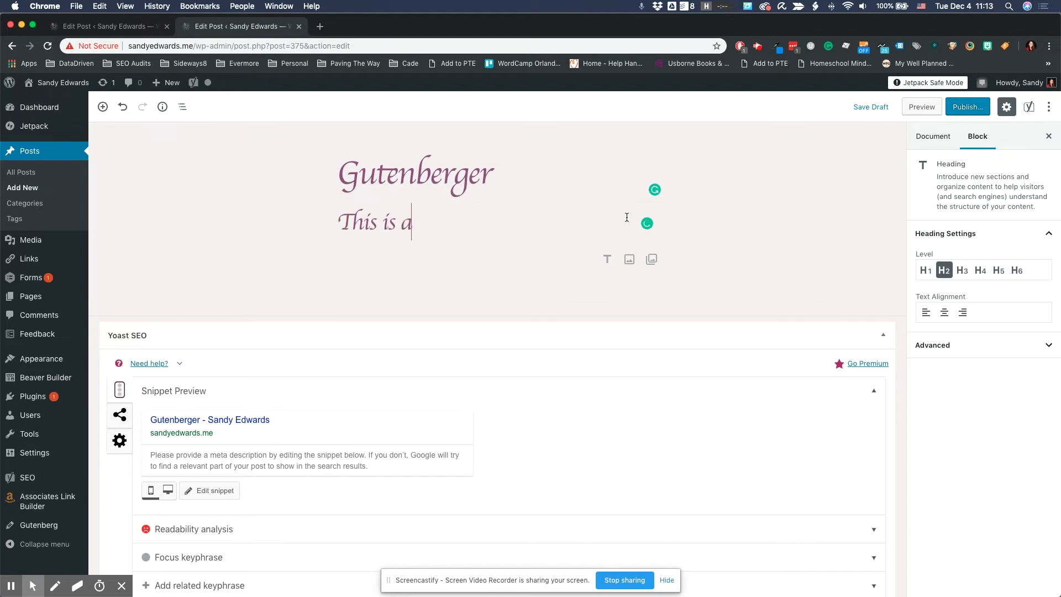
type(" text block")
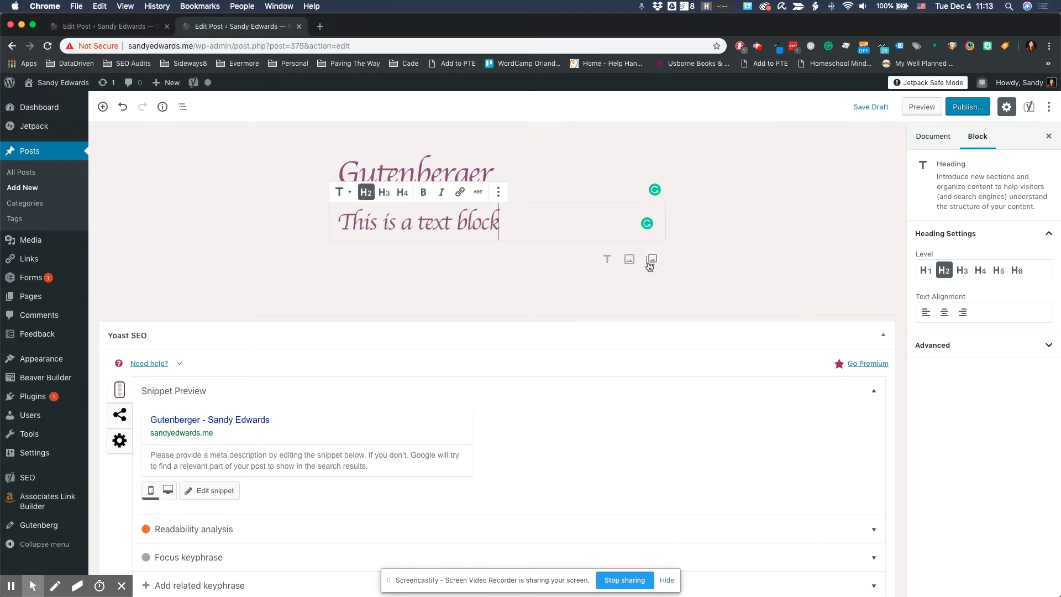
Step: Insert the planner photo from the Media Library, followed by a 'This is more text' heading
left_click(629, 260)
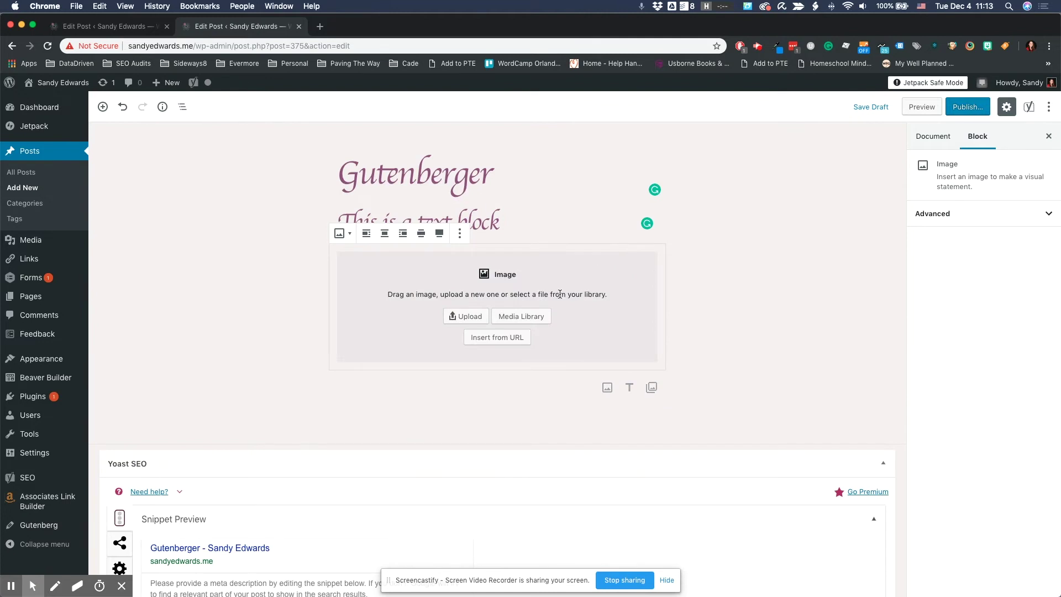
left_click(543, 316)
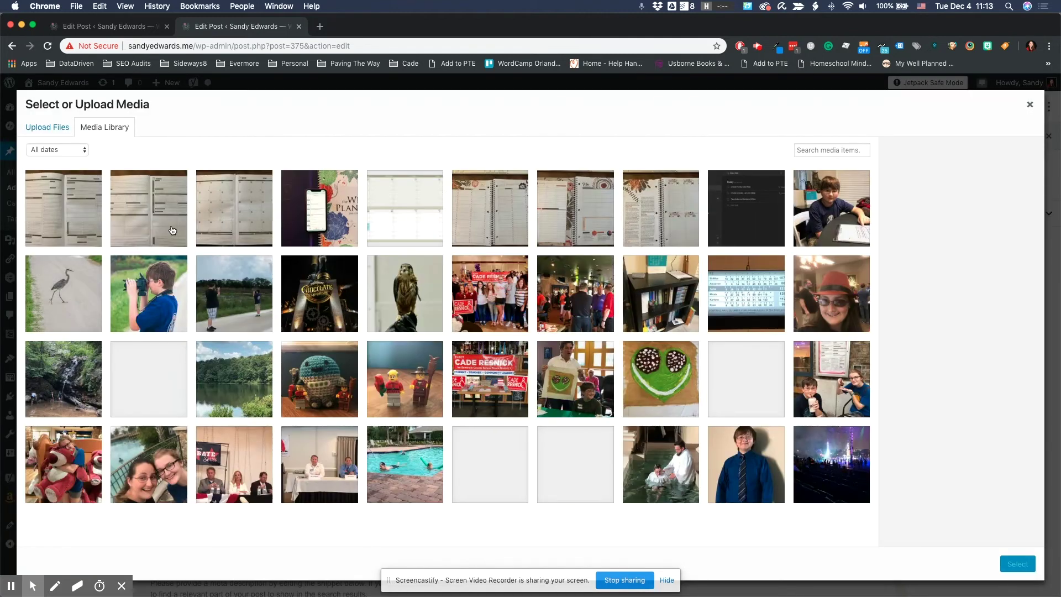
left_click(320, 208)
left_click(1021, 564)
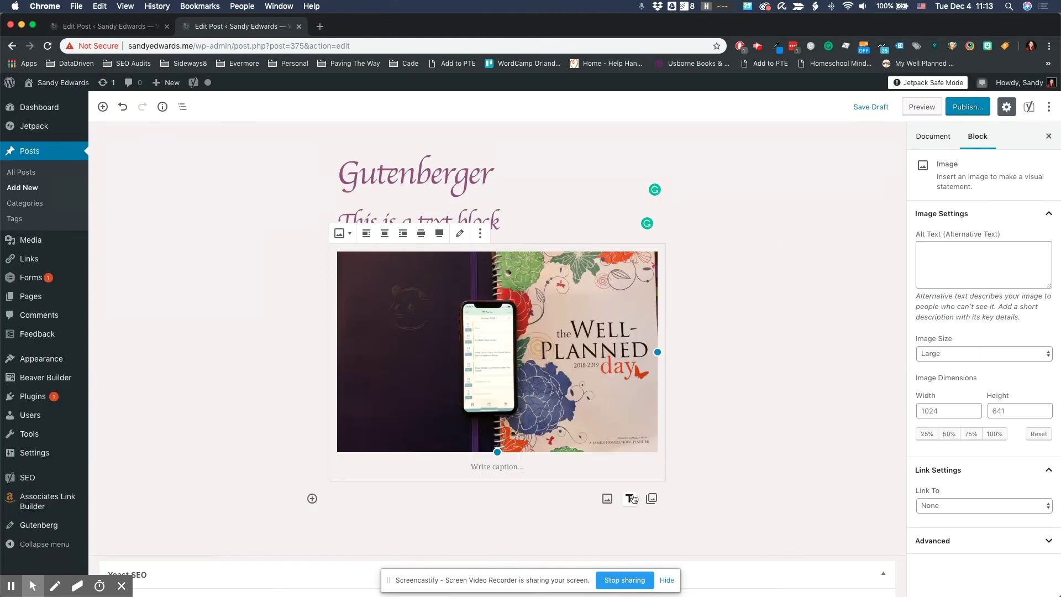
left_click(632, 499)
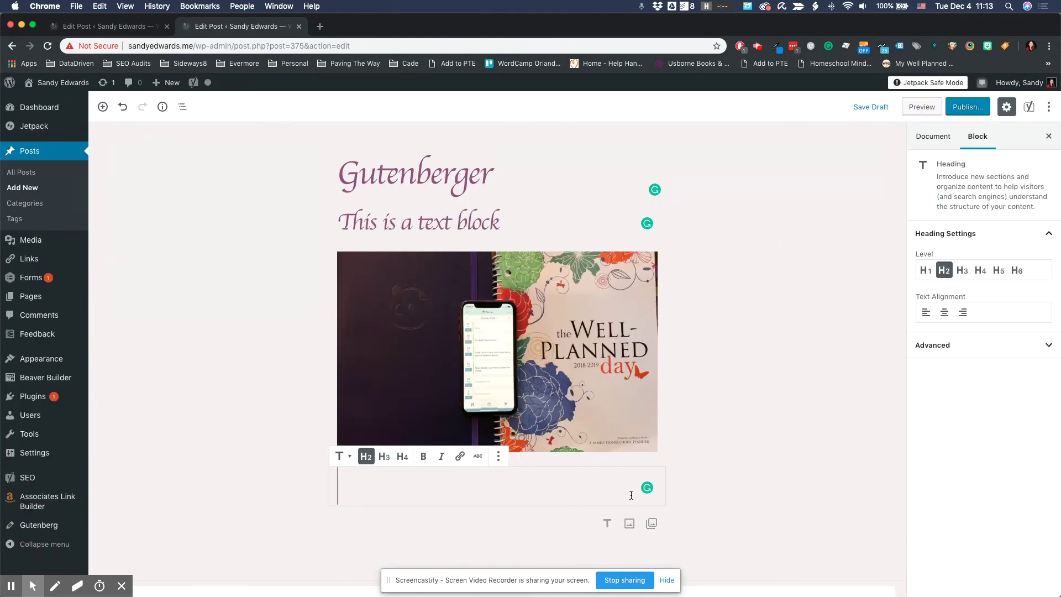
type("This is more te")
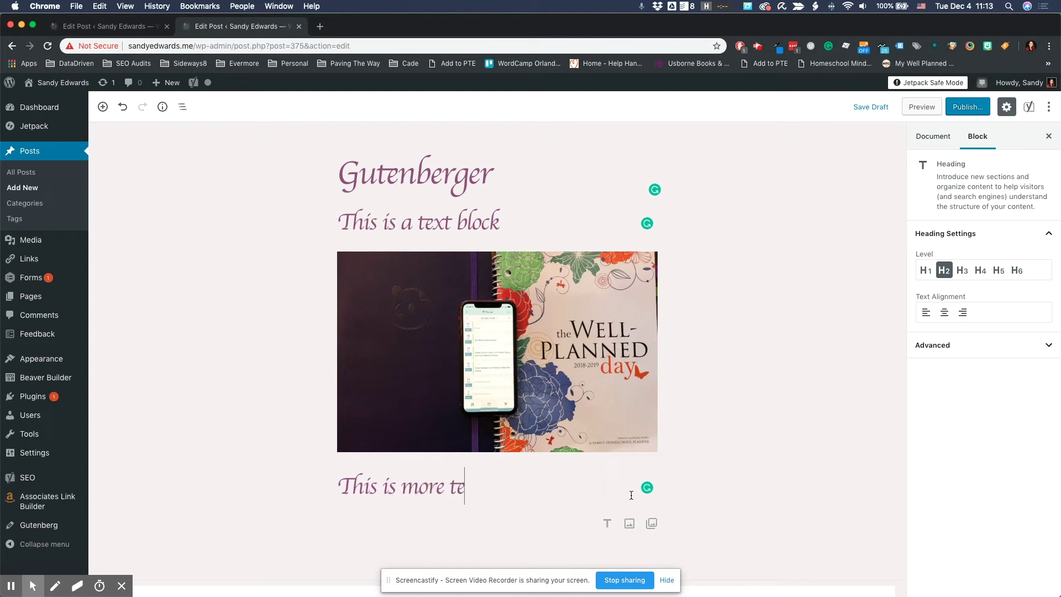
type("xt")
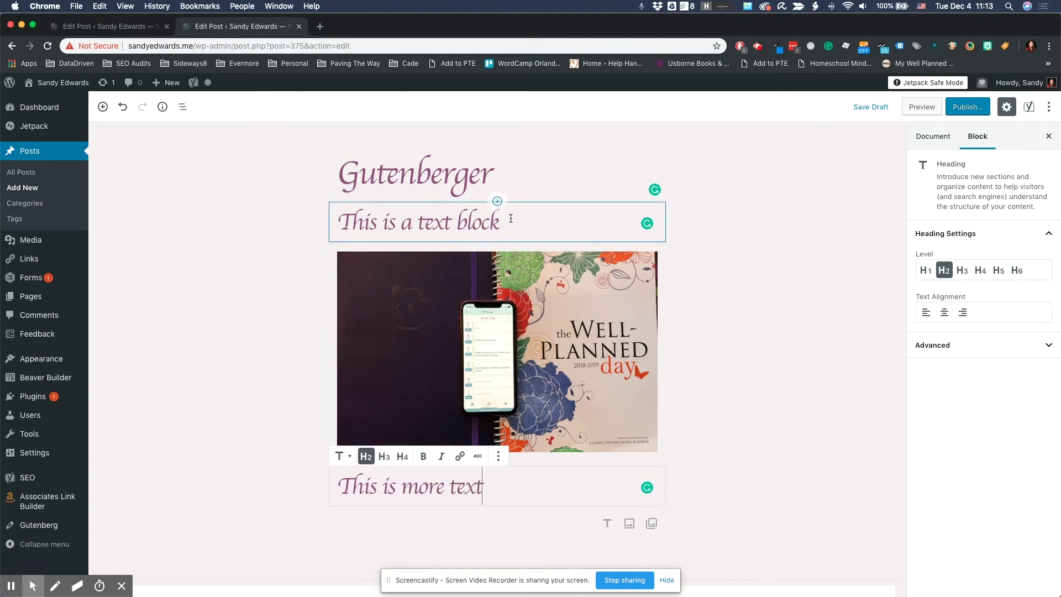
Step: Convert the 'This is a text block' heading into a paragraph
left_click(511, 218)
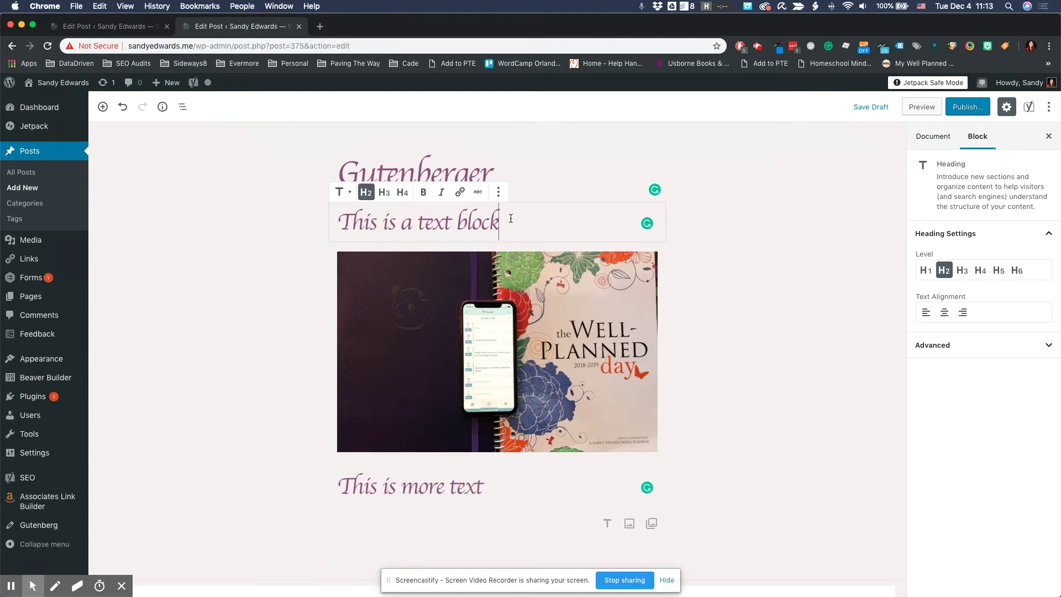
left_click(369, 197)
left_click(343, 193)
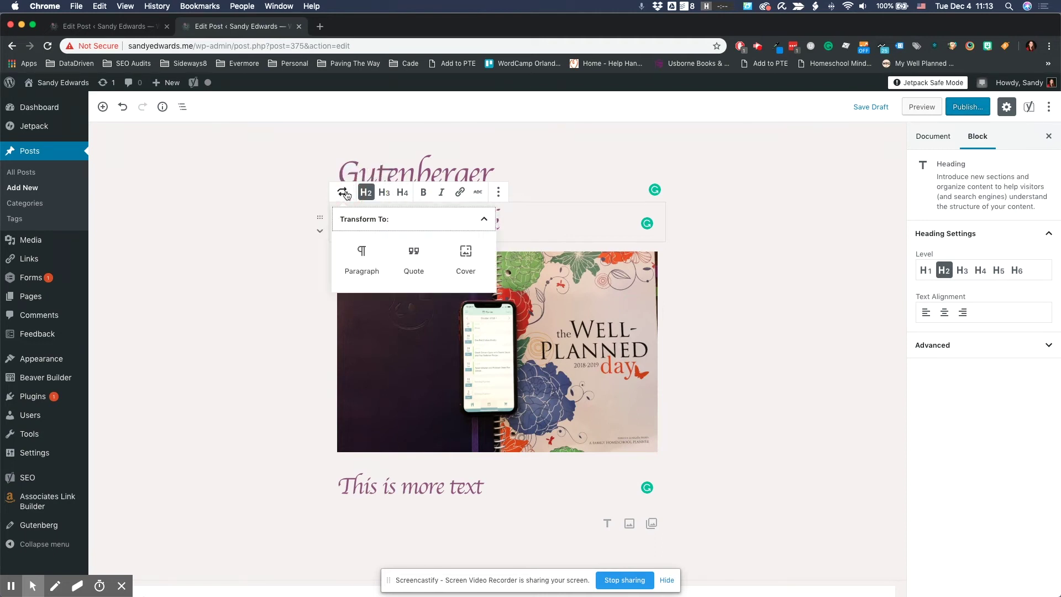
left_click(361, 255)
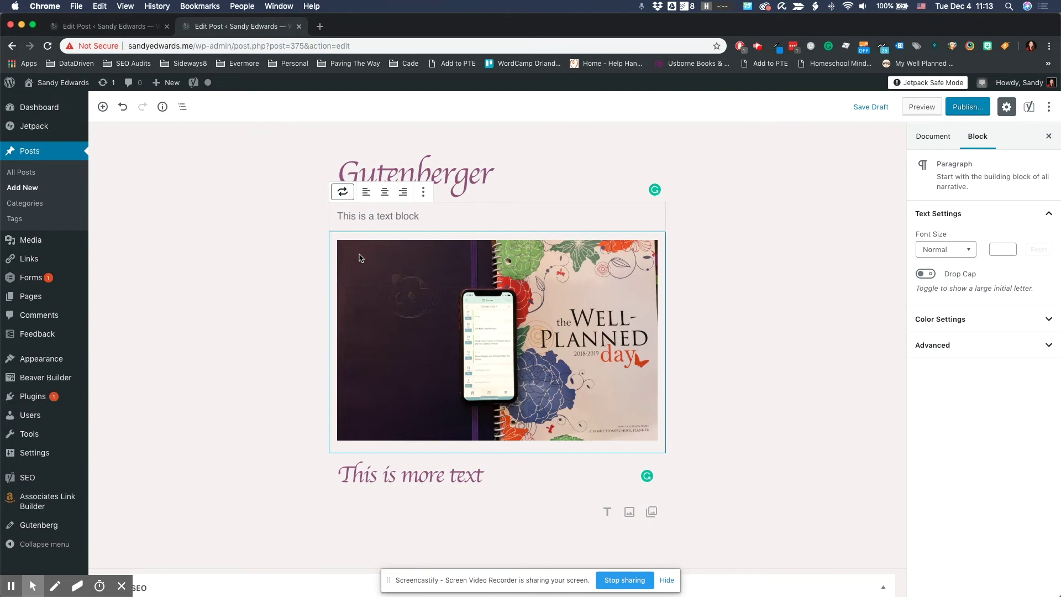
Step: Add a period to the paragraph and make the lower heading a centered 'This is Heading 1'
left_click(433, 219)
type(".")
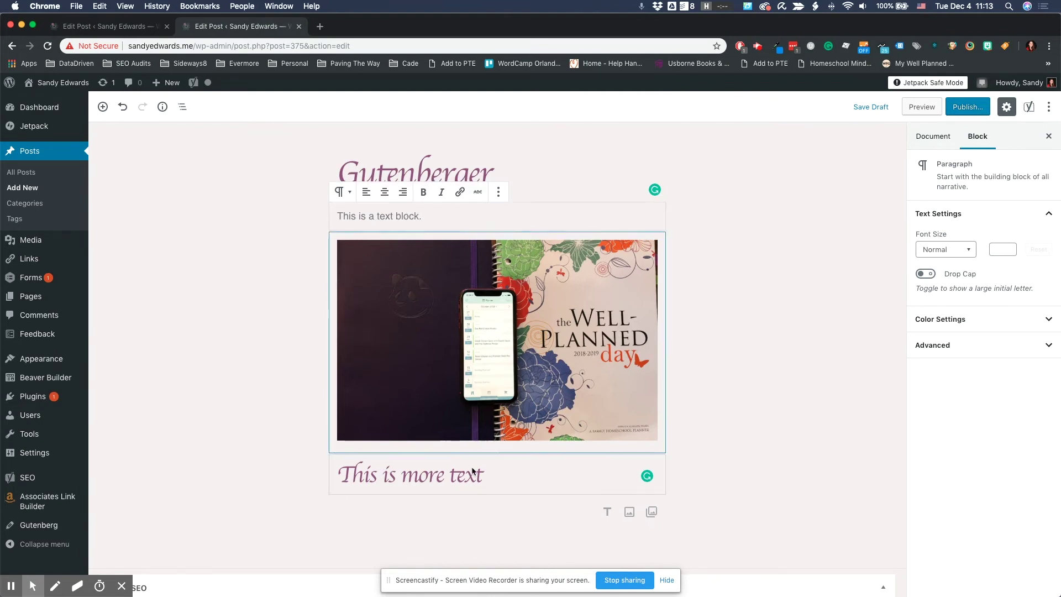
left_click(493, 481)
left_click_drag(493, 481, 405, 477)
type("Headin")
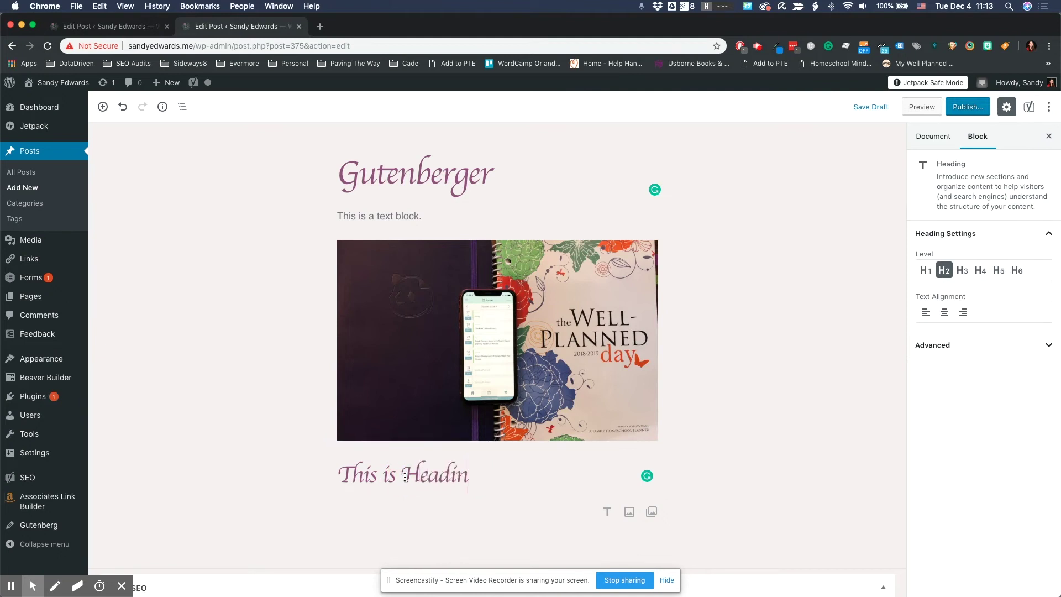
type("g 1")
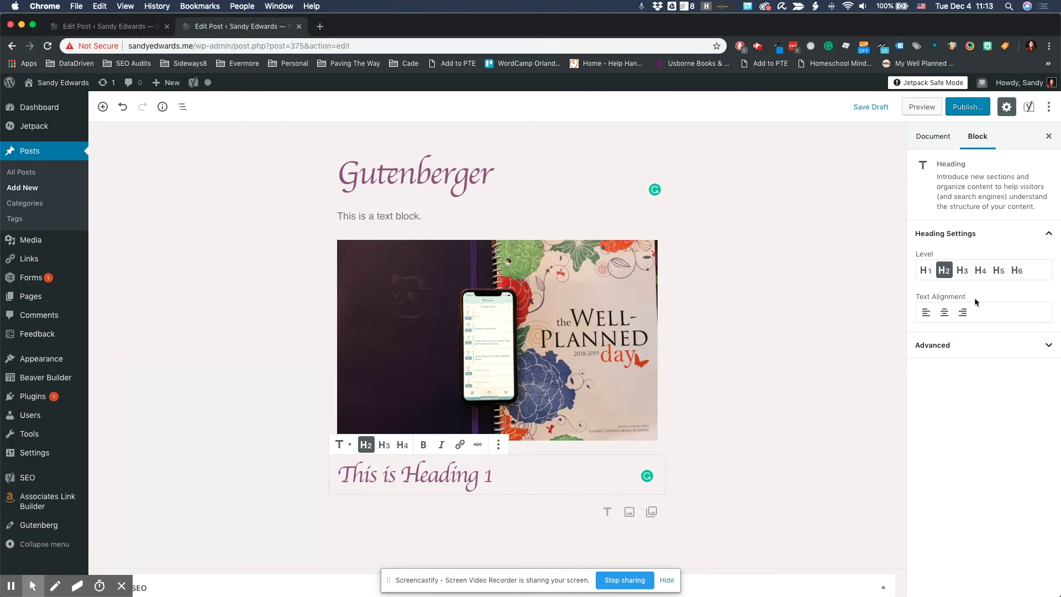
left_click(986, 138)
left_click(949, 322)
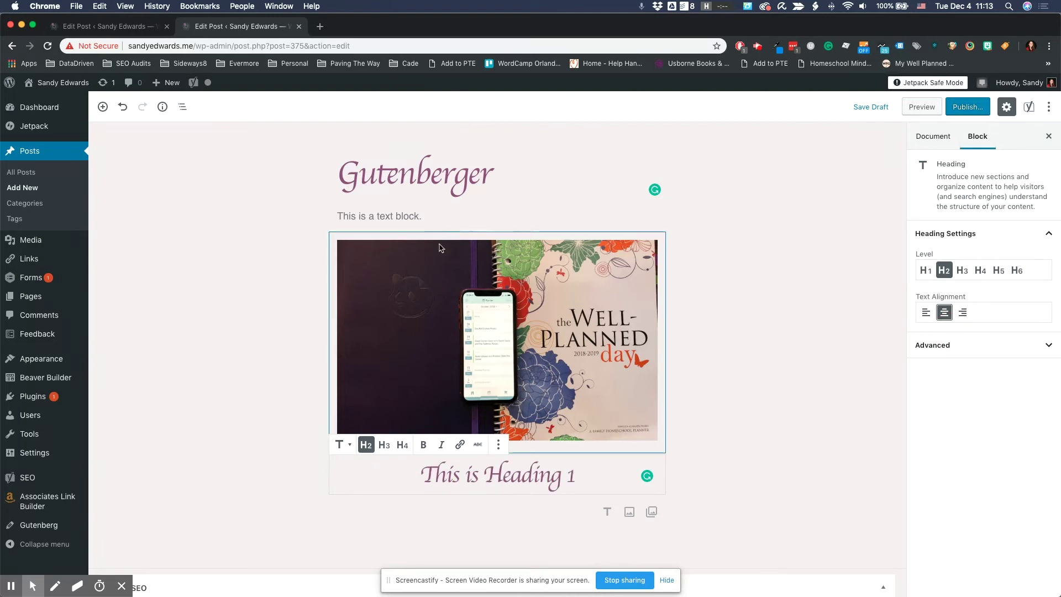
Step: Try the paragraph's font size options and toggle a drop cap on and off, keeping Normal size
left_click(415, 214)
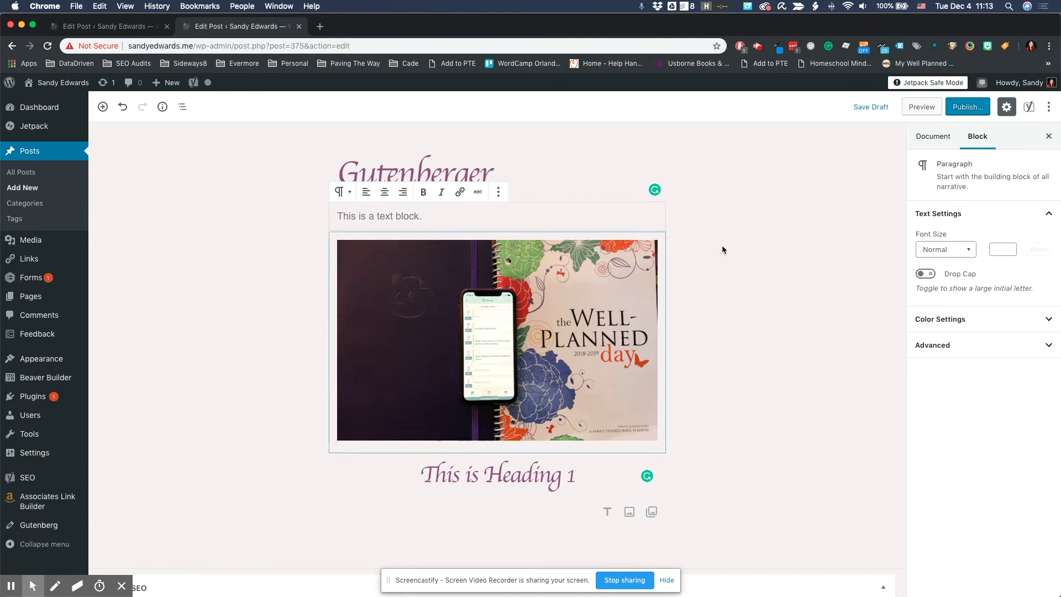
left_click(958, 253)
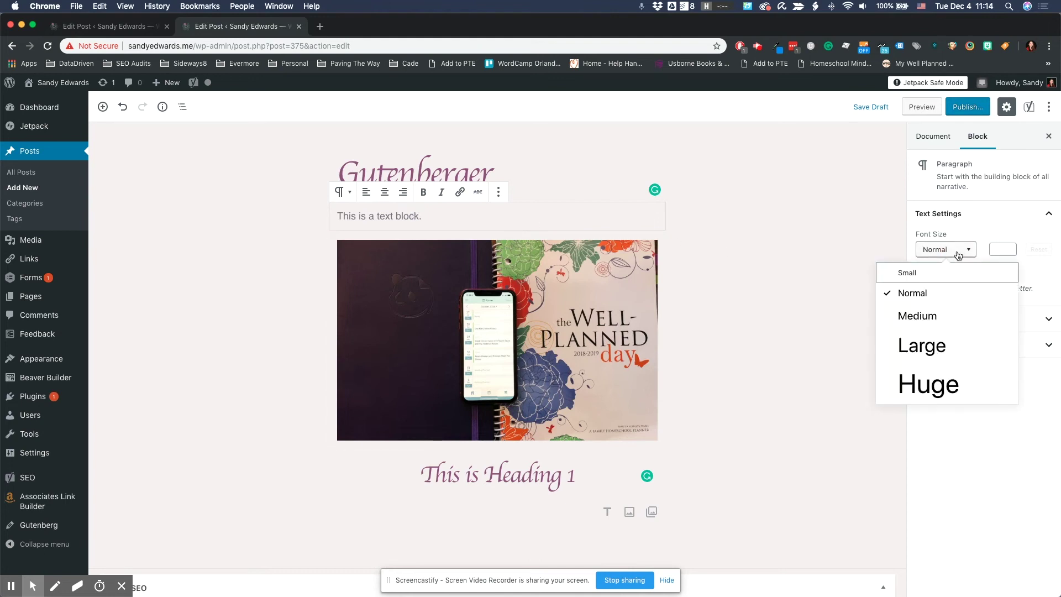
left_click(958, 254)
left_click(1004, 251)
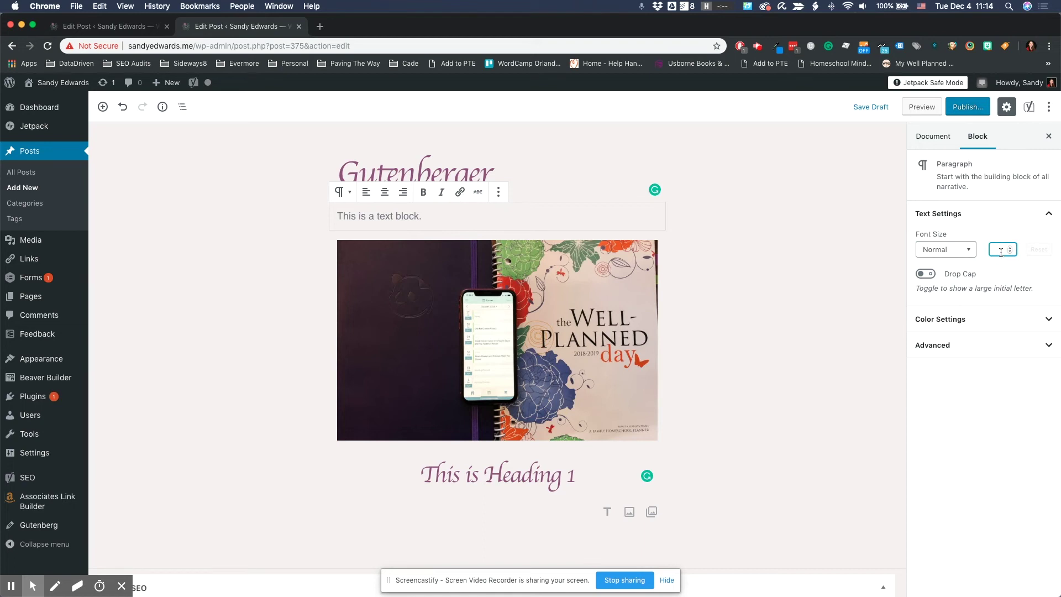
left_click(925, 275)
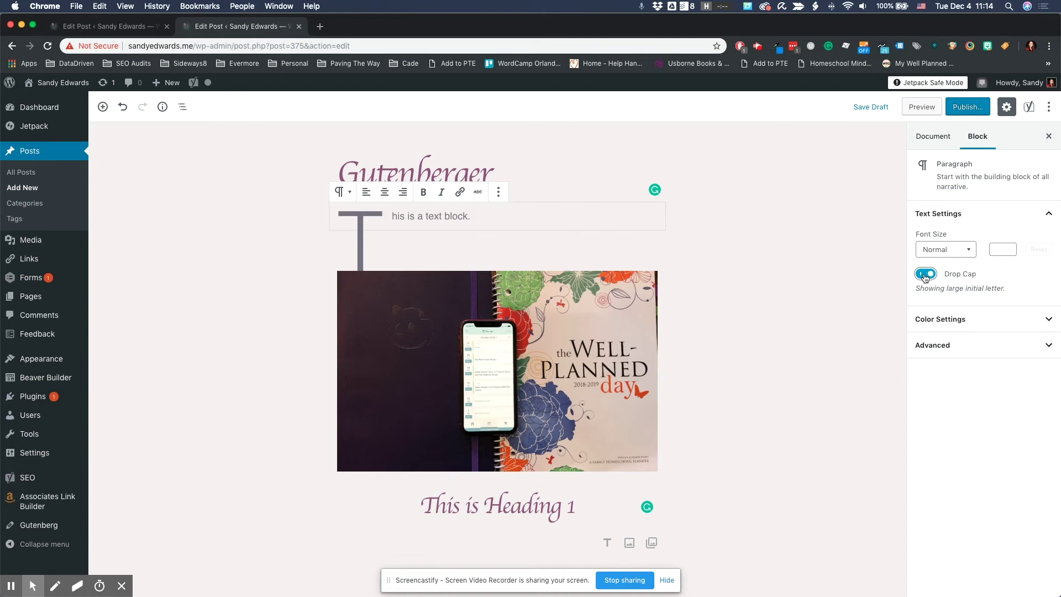
left_click(925, 274)
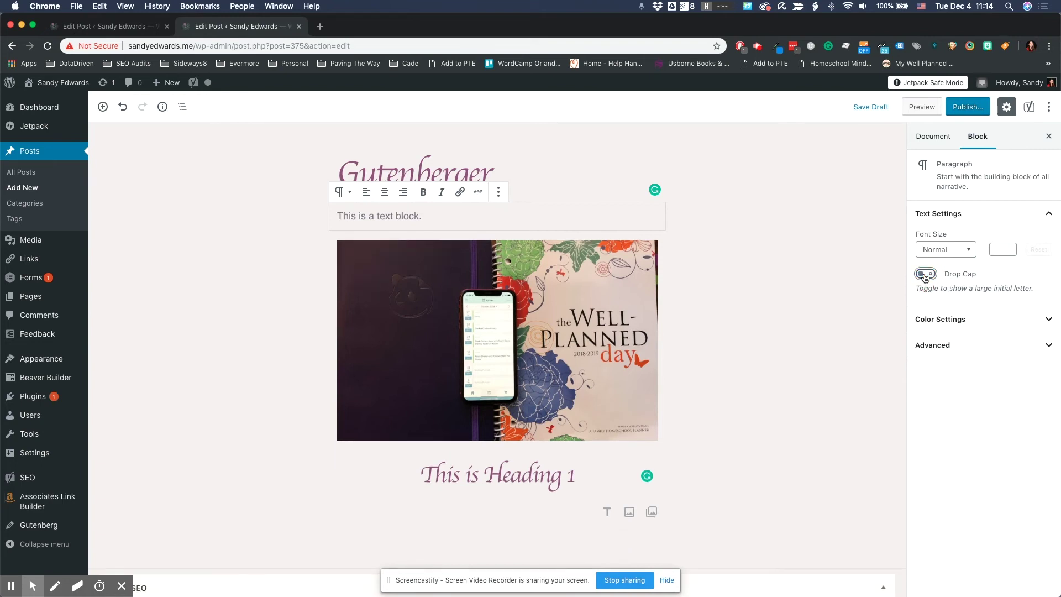
Step: Open the colour settings, then expand Advanced and focus the Additional CSS Class field
left_click(961, 320)
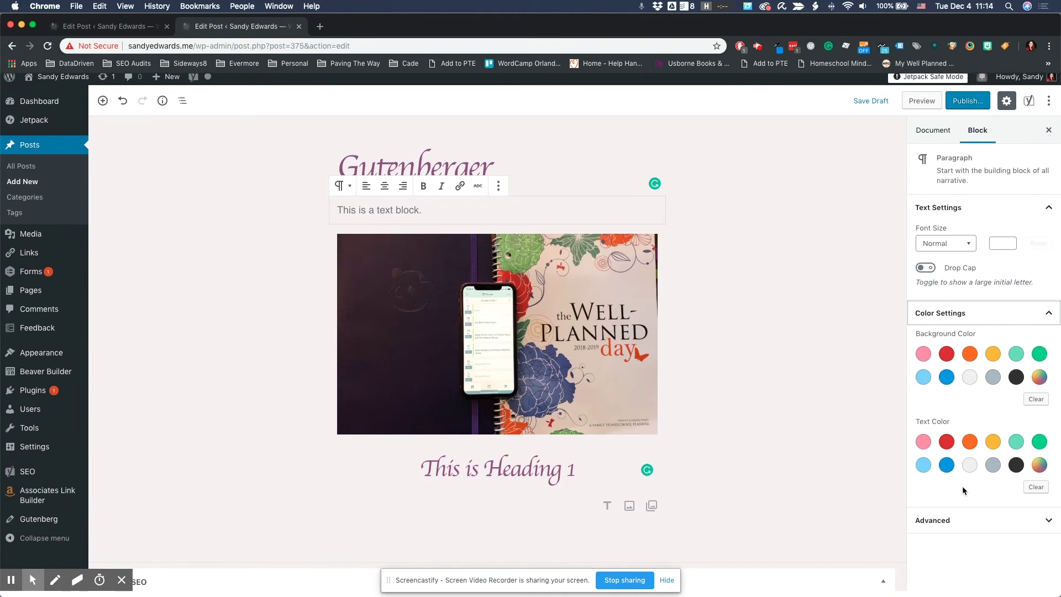
left_click(940, 535)
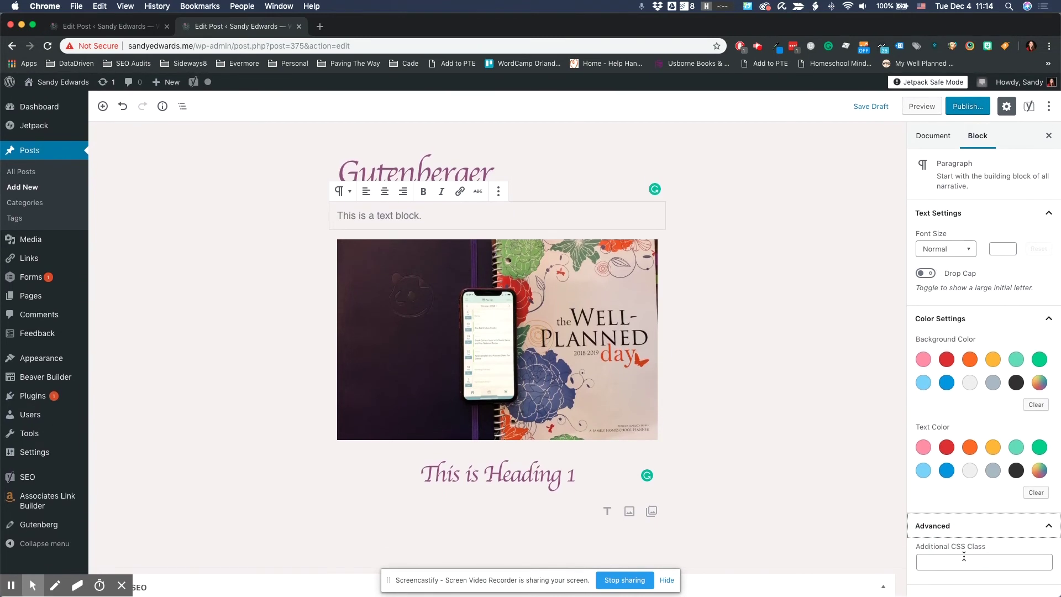
left_click(954, 563)
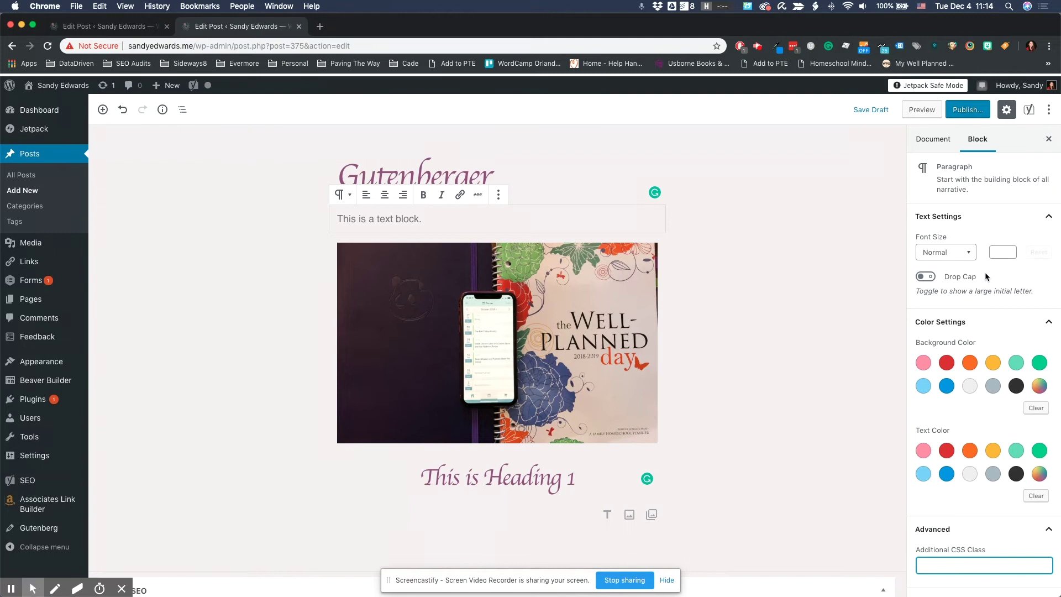
Step: Select the post title to show Document settings, briefly checking the other post's tab
left_click(524, 184)
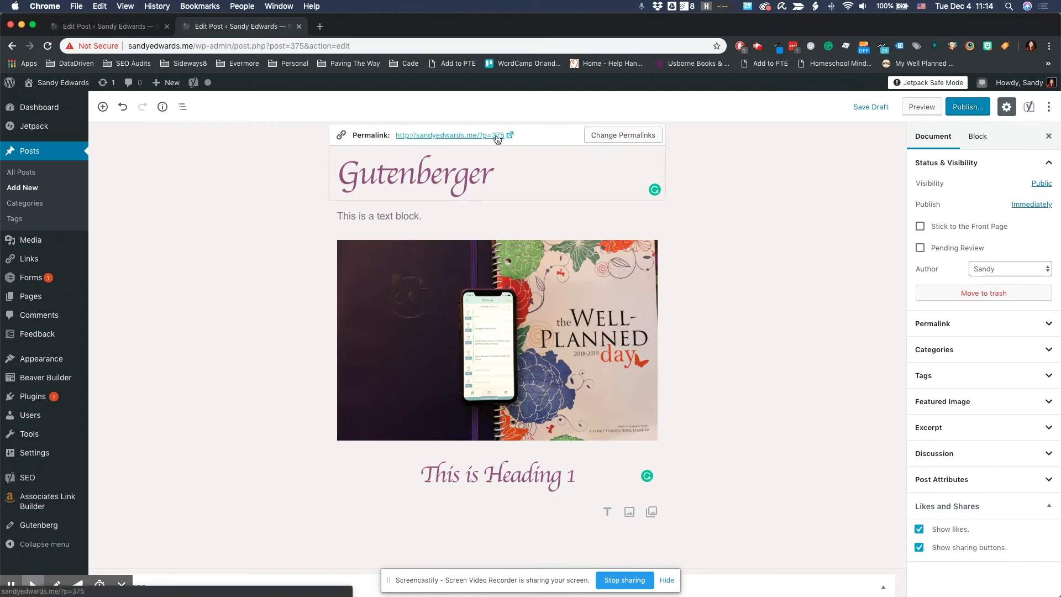
left_click(110, 26)
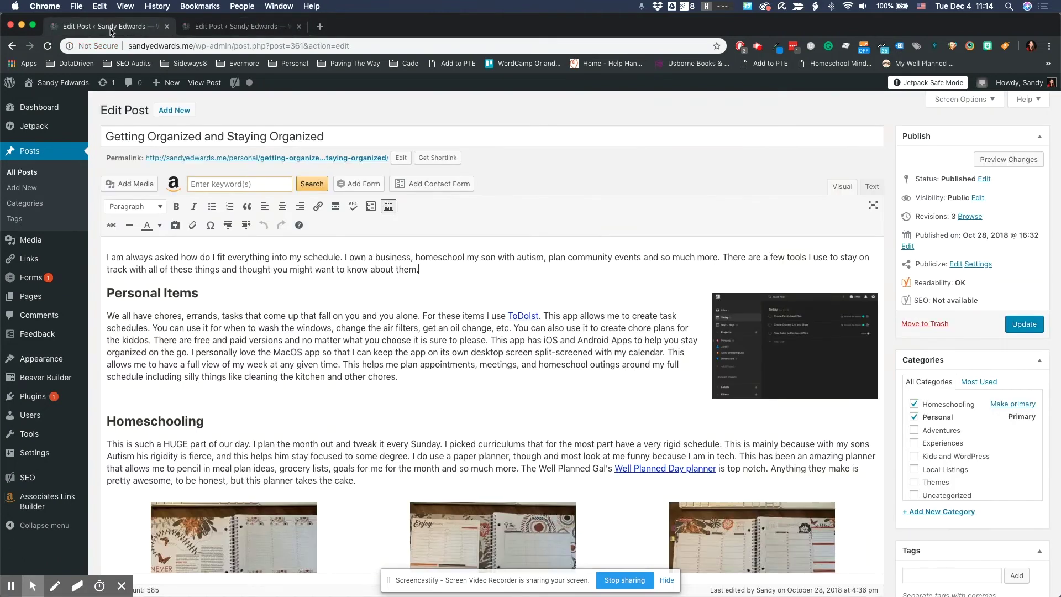
left_click(256, 28)
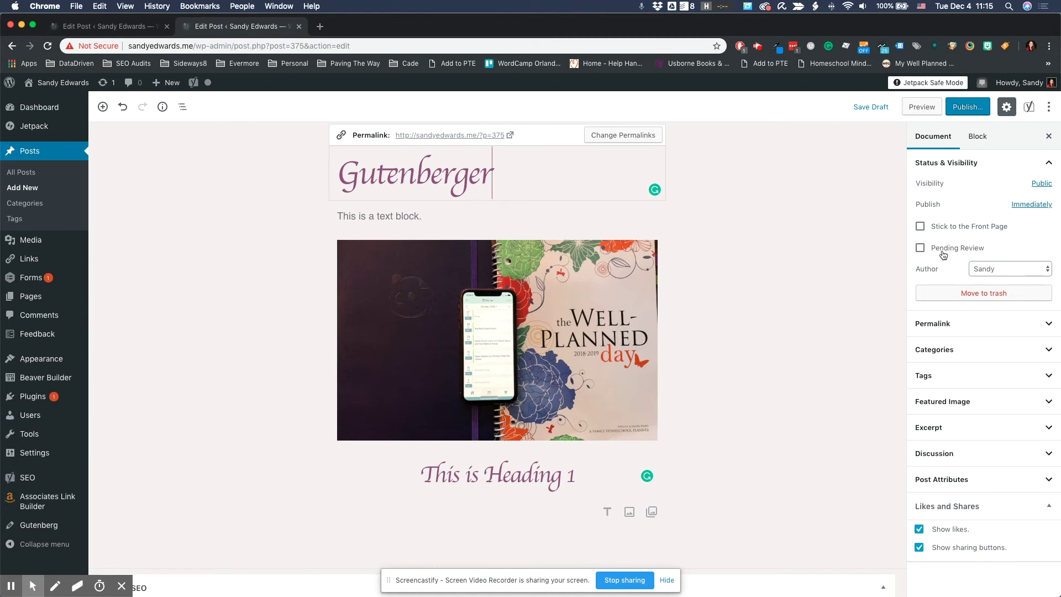
Step: Expand the Permalink panel in the Document sidebar to show the preview link
left_click(1018, 334)
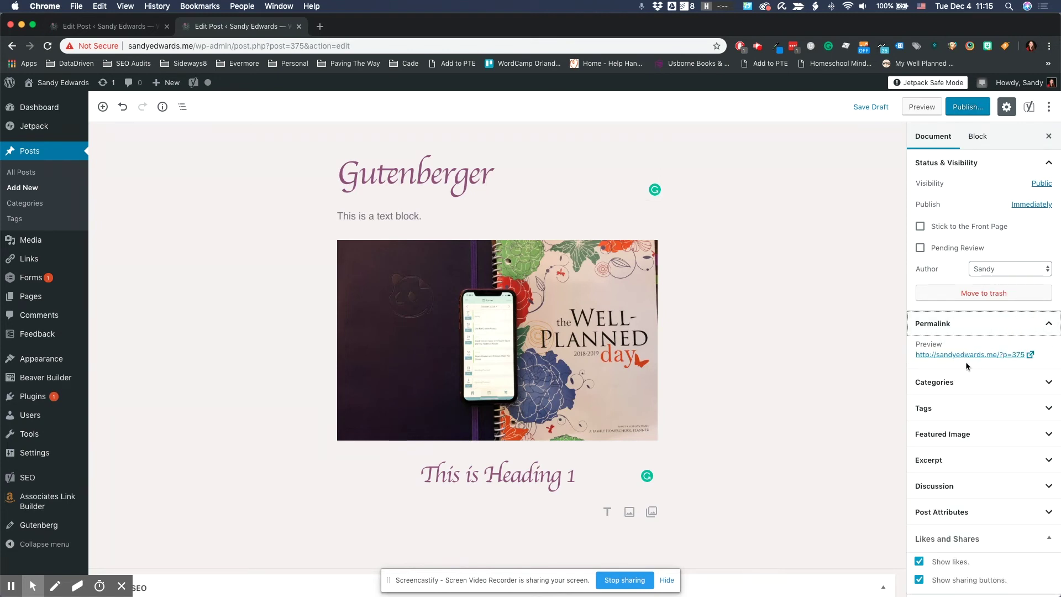
Step: Return to the Gutenberger post editor and expand its Categories panel
left_click(119, 29)
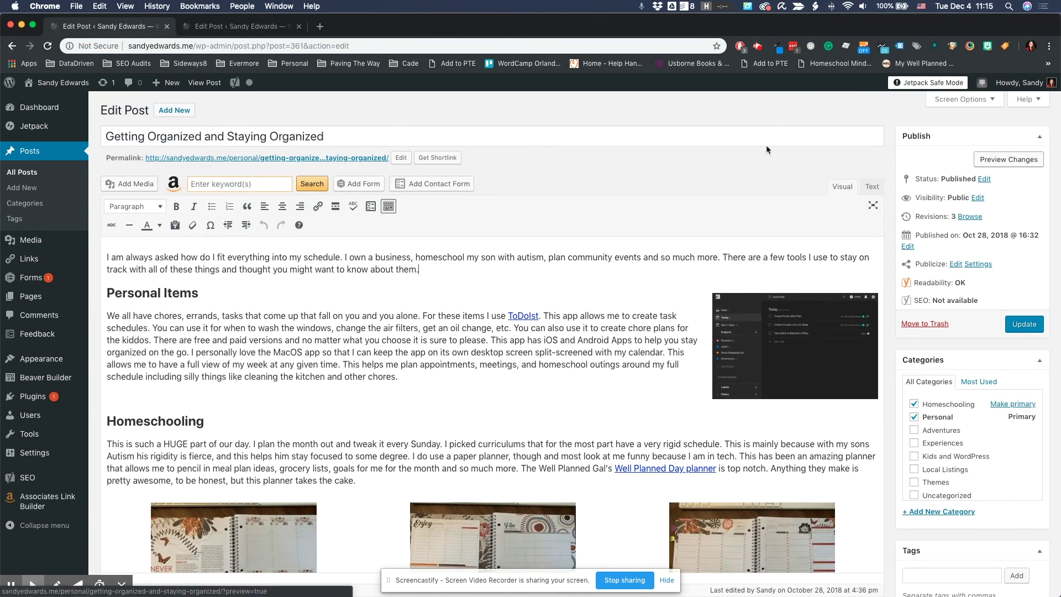
key("ctrl+Tab")
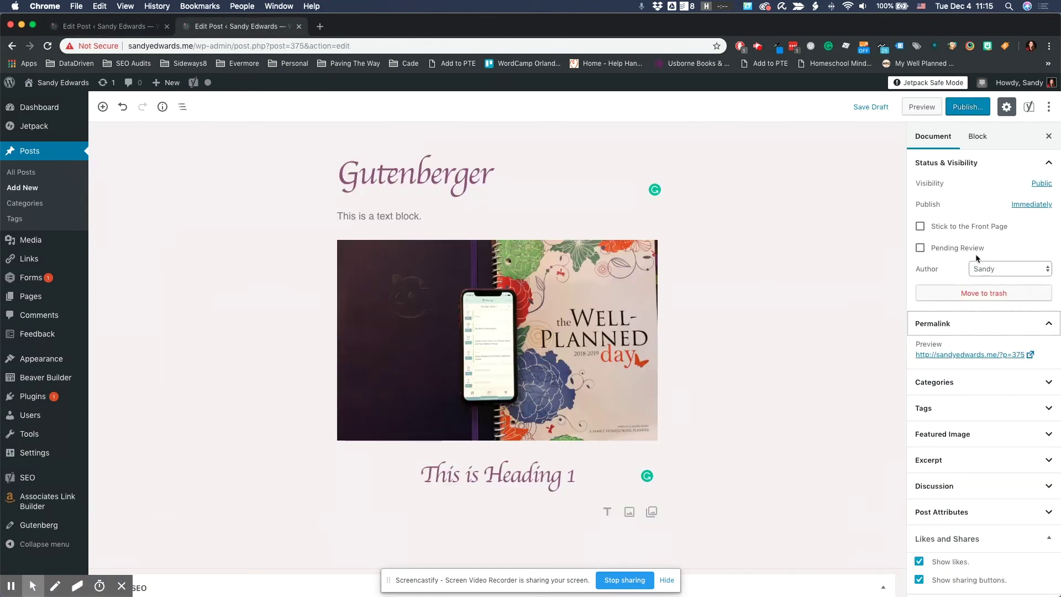
scroll(947, 322, "down", 1)
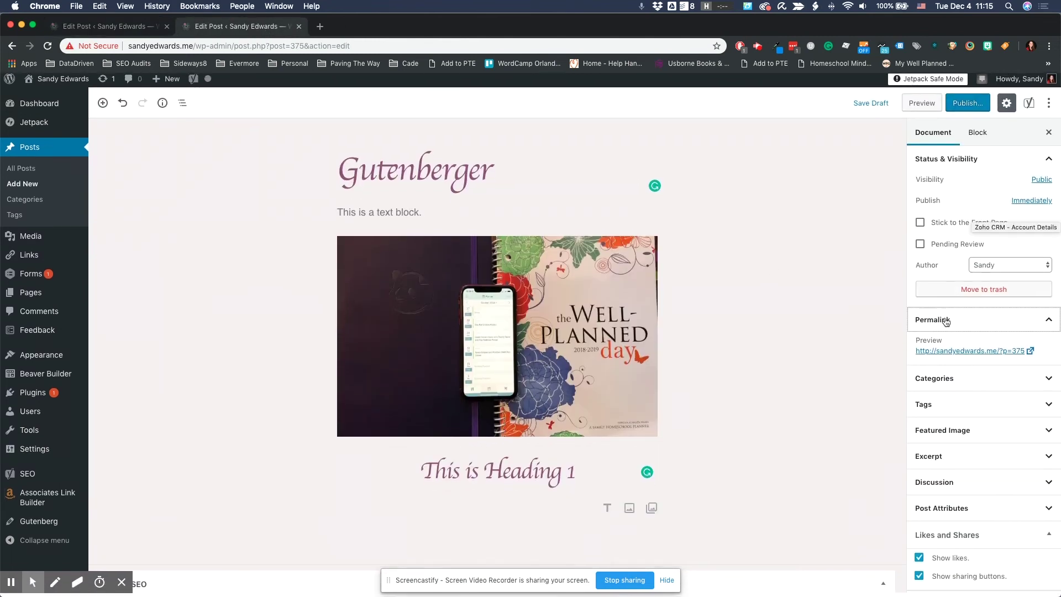
left_click(979, 386)
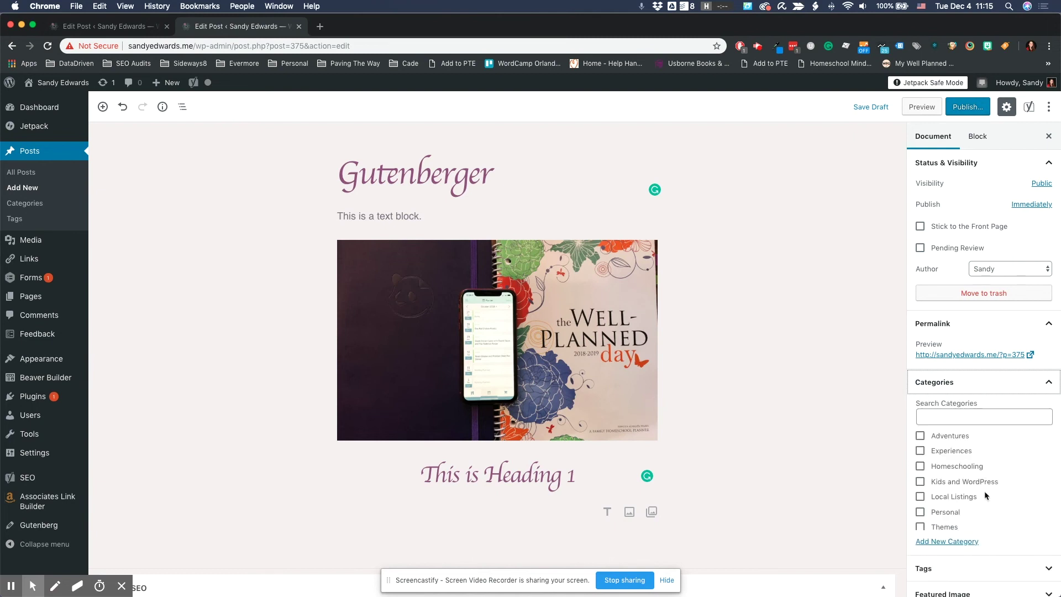
Step: Expand the Featured Image panel in the Document sidebar
scroll(995, 459, "down", 5)
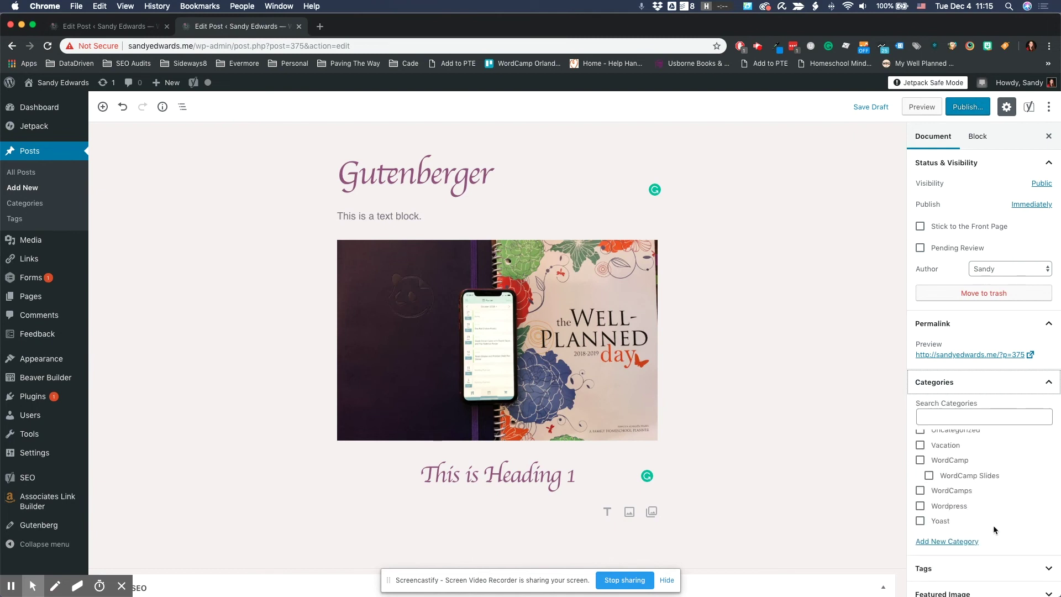
scroll(993, 526, "down", 3)
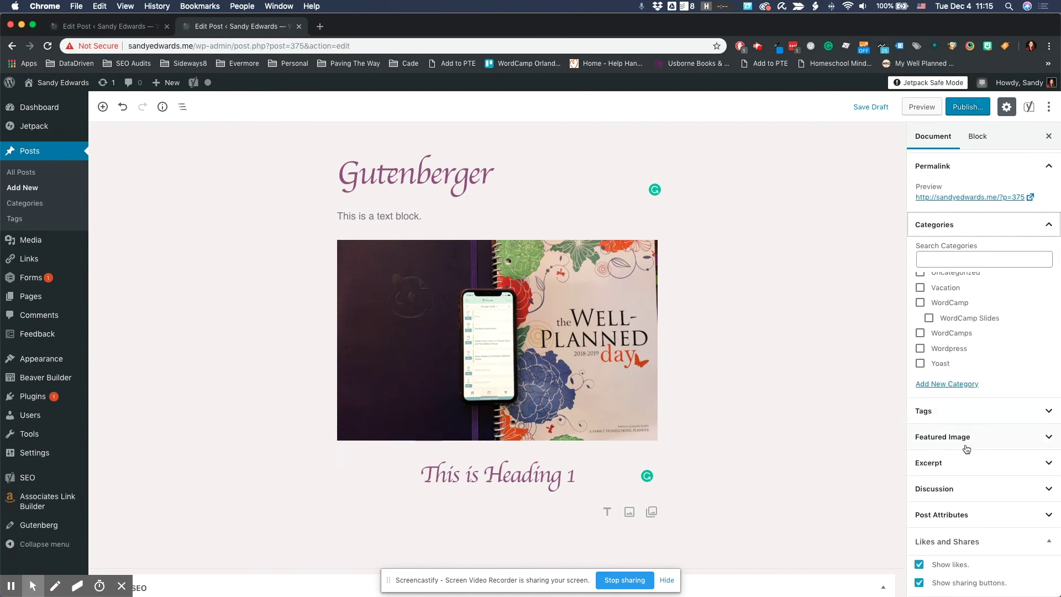
left_click(967, 449)
scroll(975, 504, "down", 1)
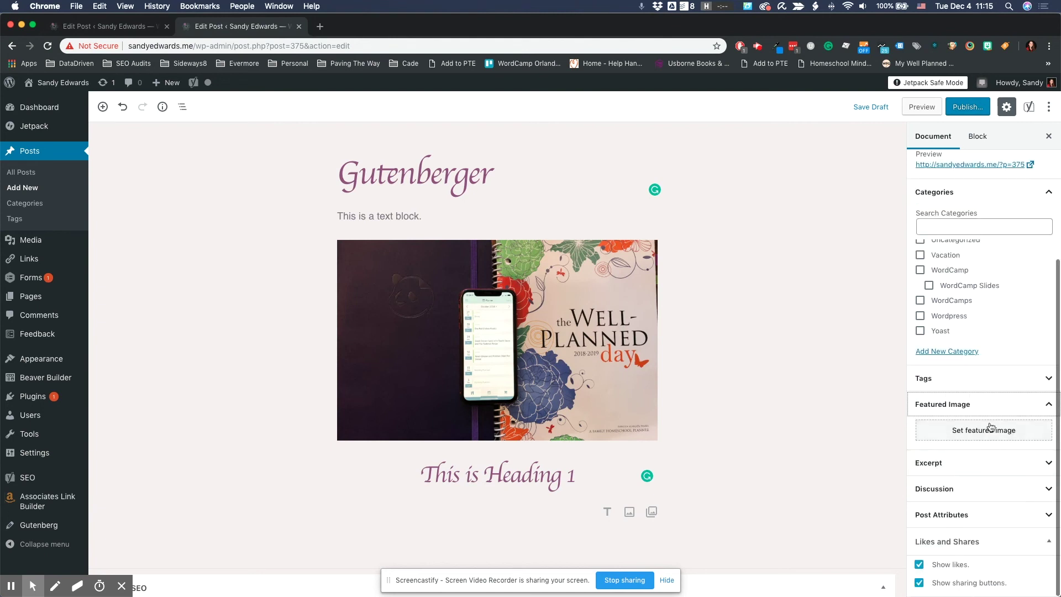
Step: Set the planner-and-phone photo IMG_0560.jpg from the Media Library as the featured image
left_click(989, 429)
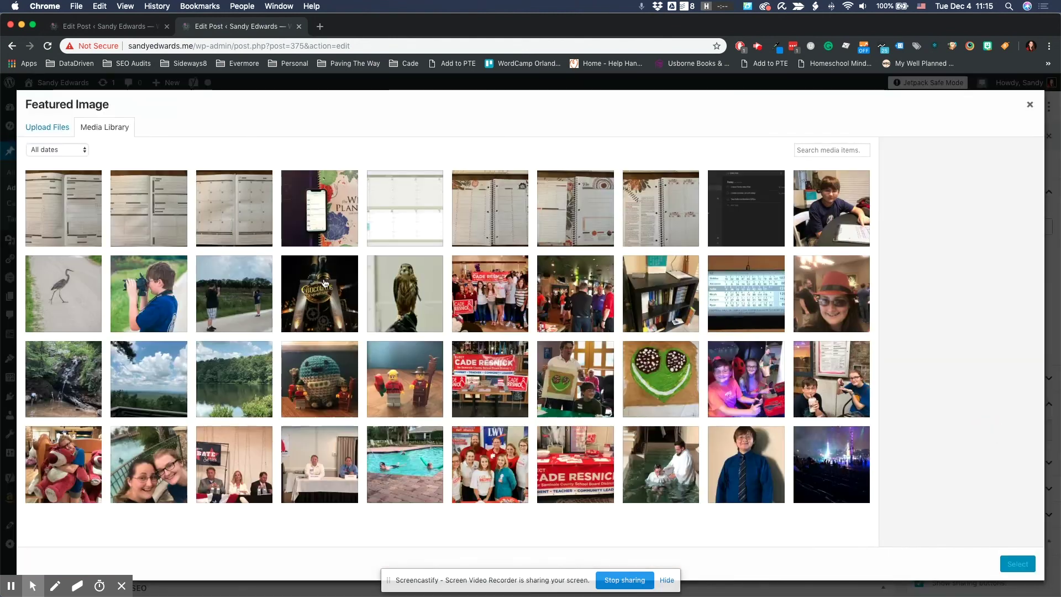
left_click(335, 235)
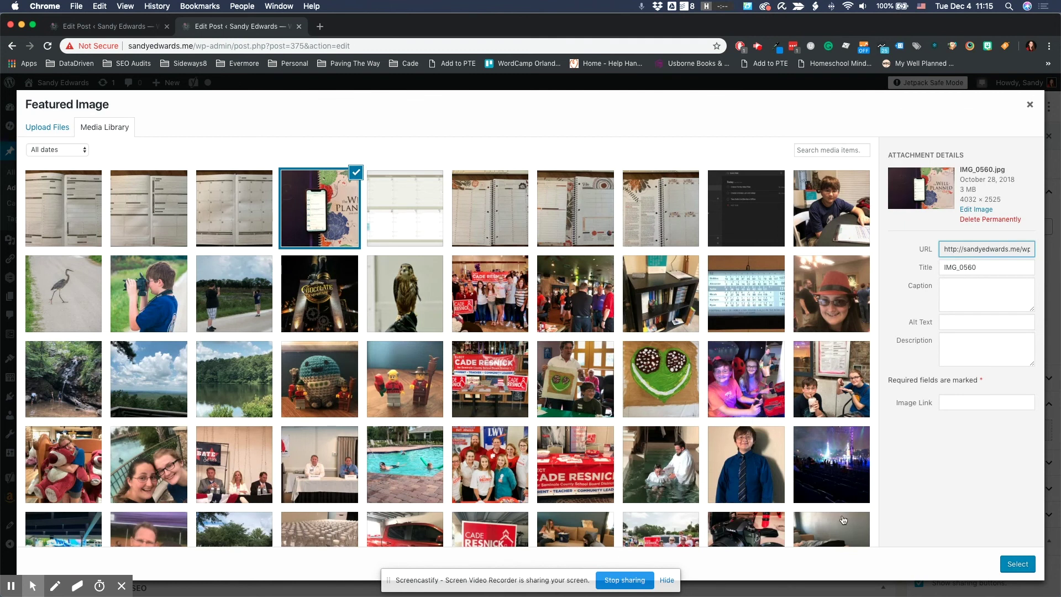
left_click(1017, 568)
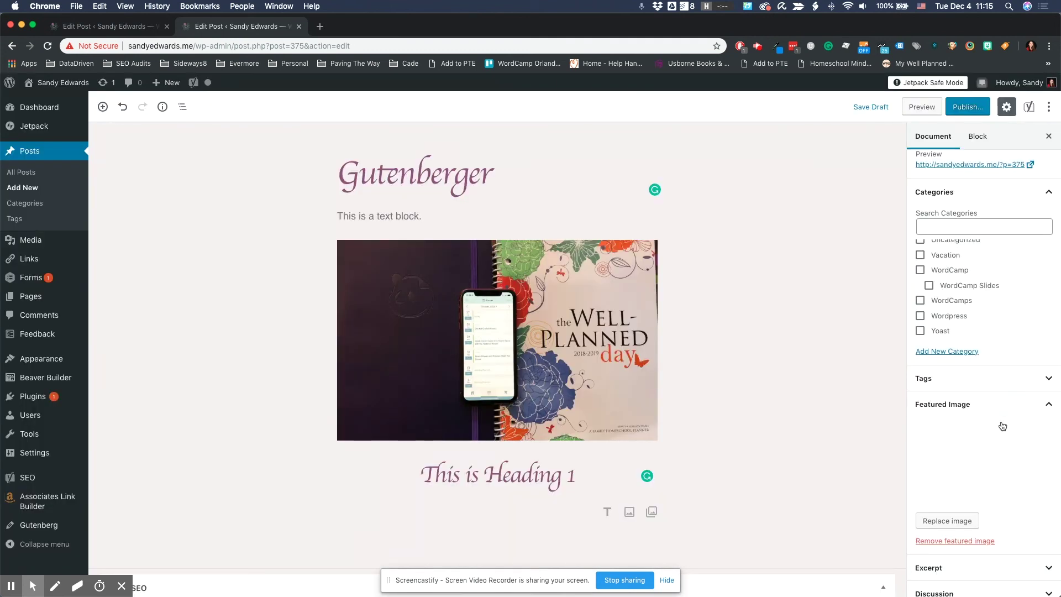
Step: Expand the Excerpt panel in the Document sidebar
scroll(1003, 426, "down", 3)
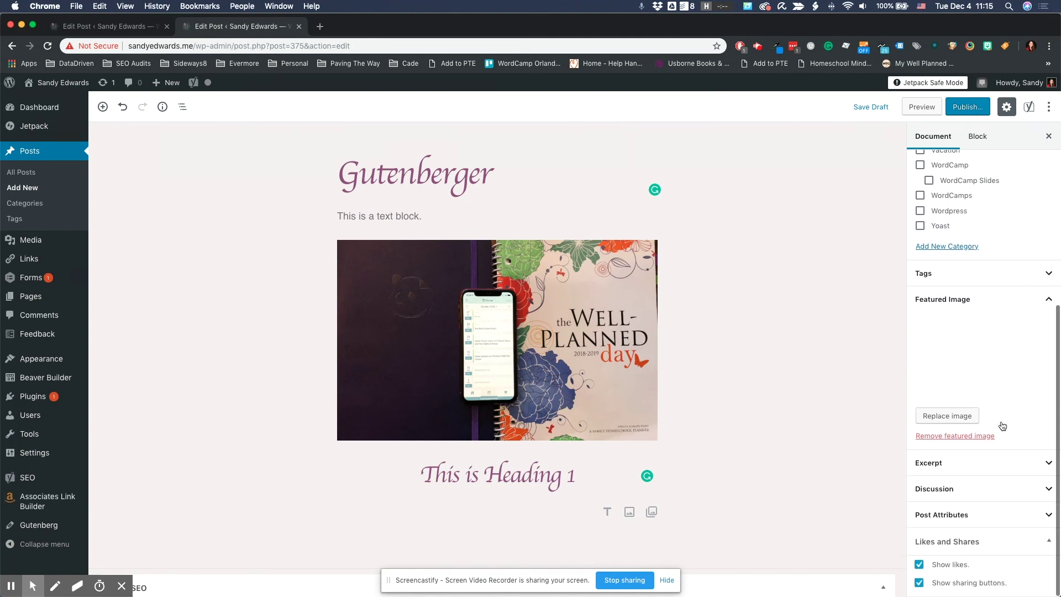
left_click(952, 465)
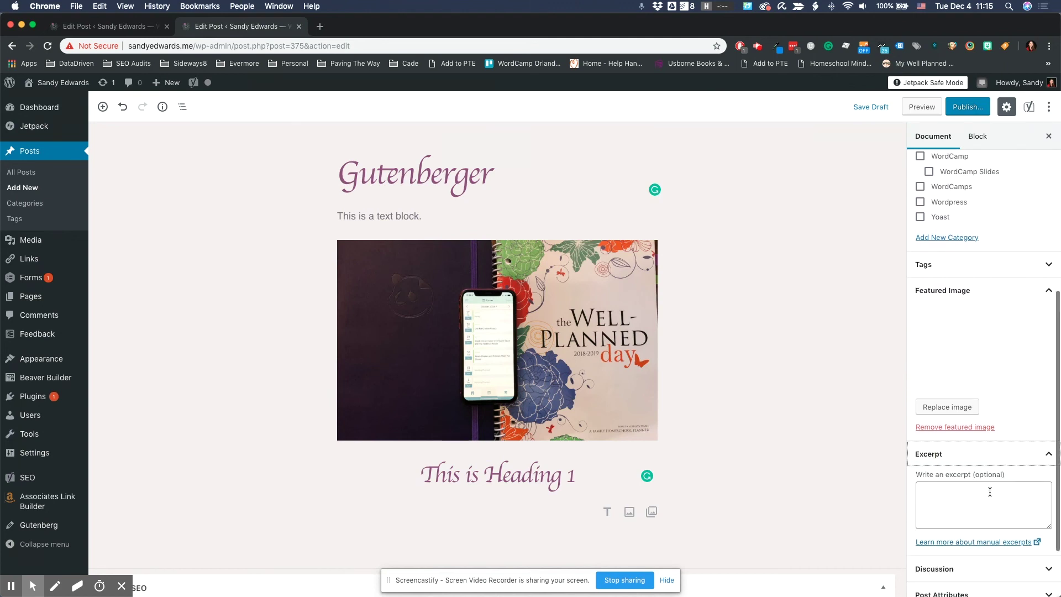
scroll(991, 491, "down", 3)
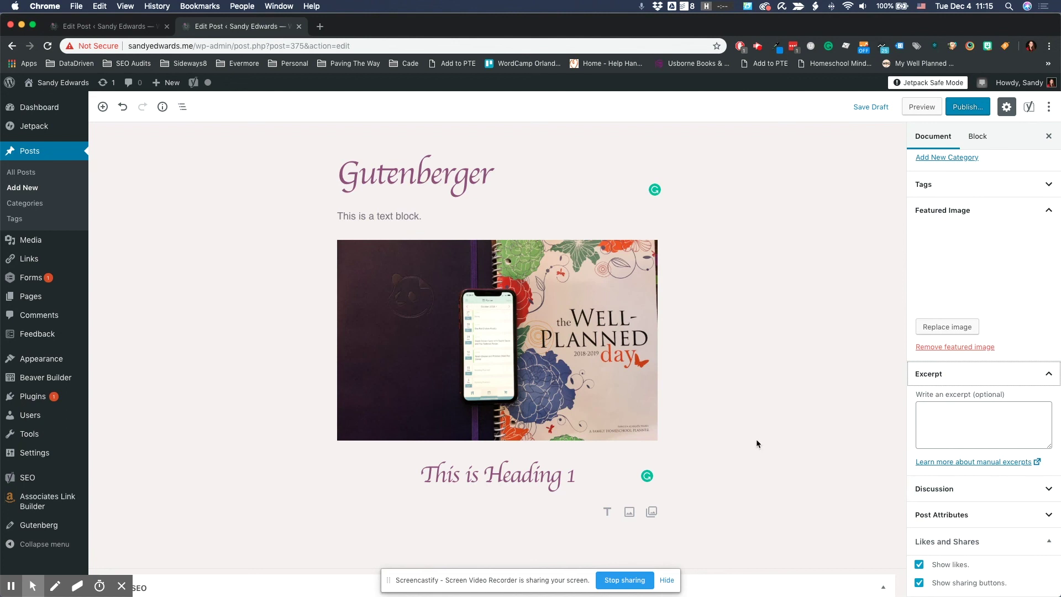
scroll(628, 446, "down", 5)
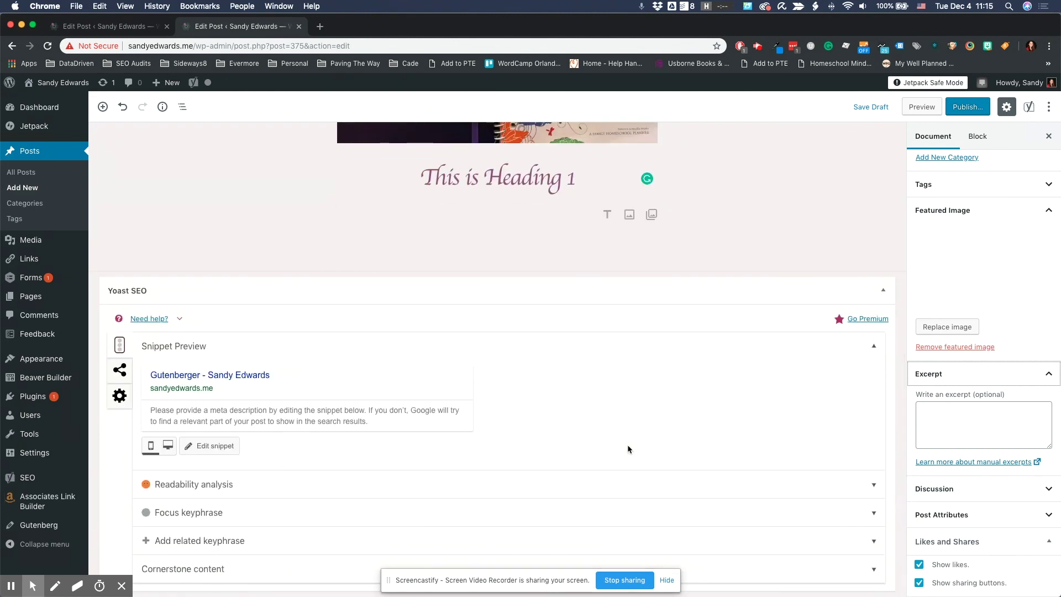
scroll(628, 449, "up", 5)
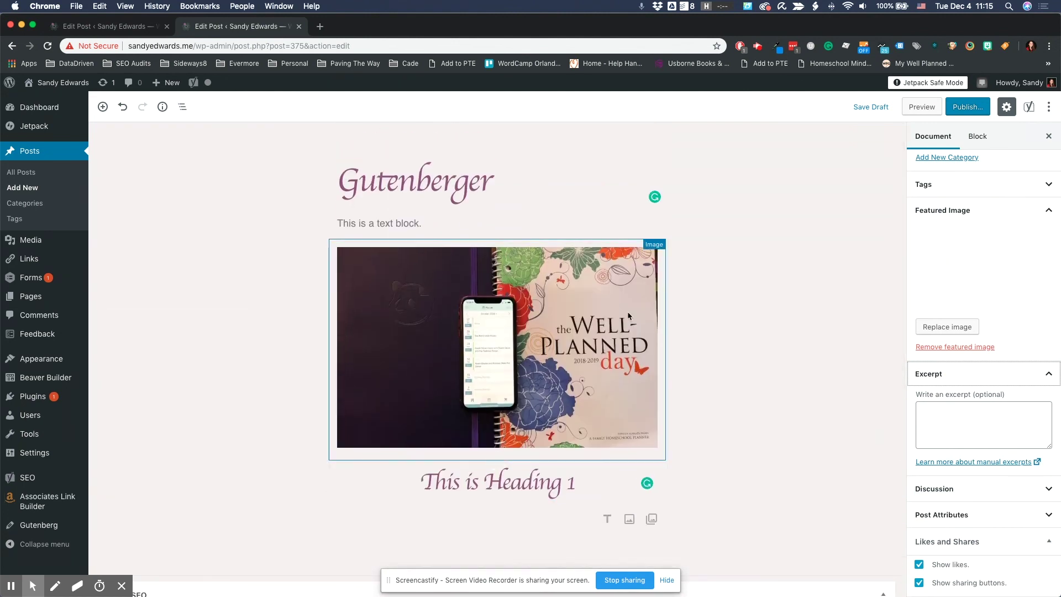
Step: Expand the Discussion and Post Attributes panels, then return to the sidebar top
left_click(987, 489)
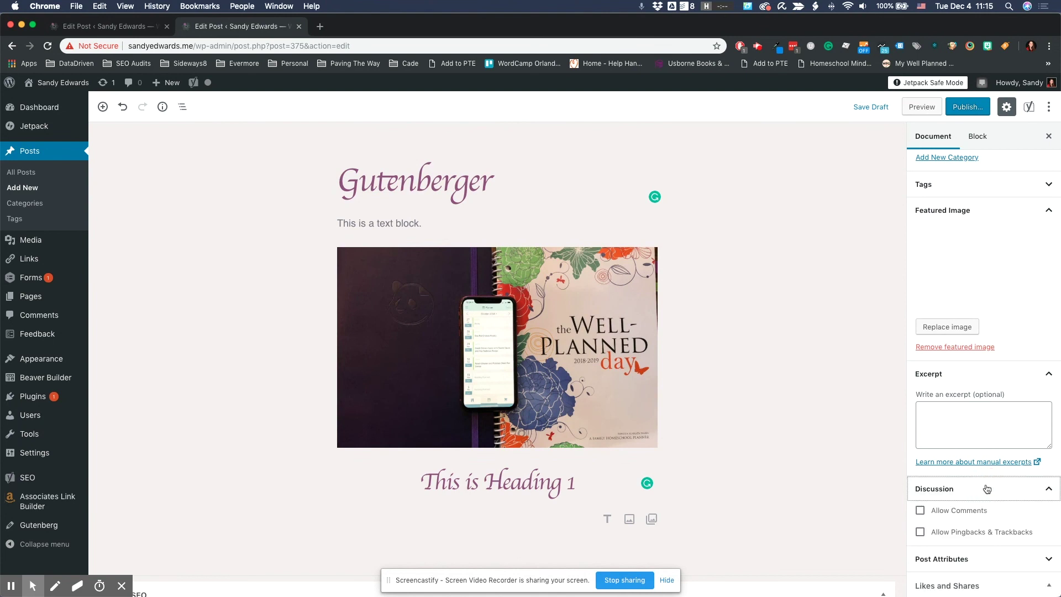
scroll(939, 481, "down", 1)
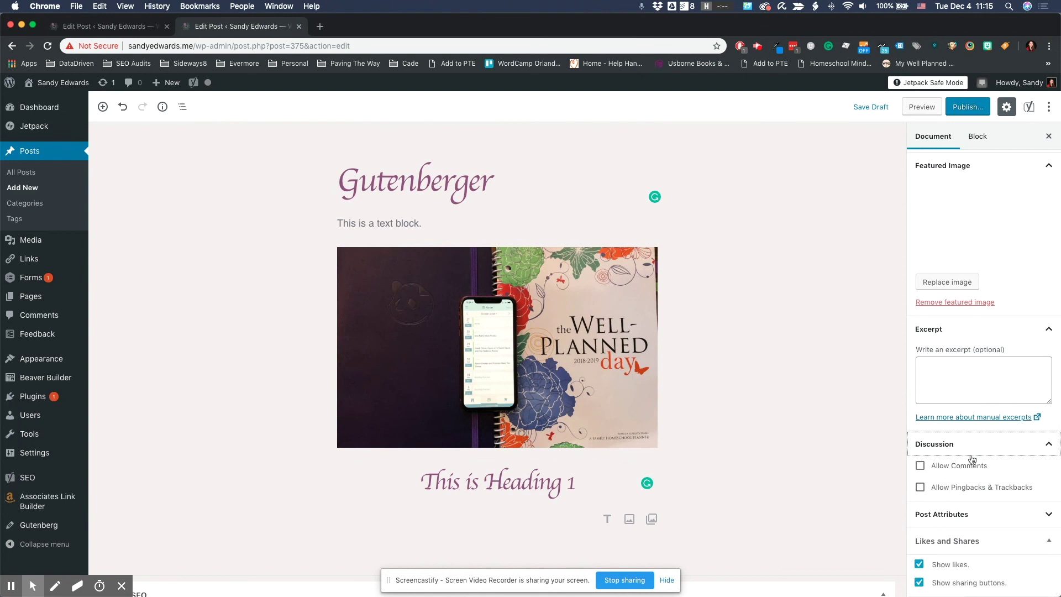
left_click(990, 520)
scroll(990, 522, "down", 1)
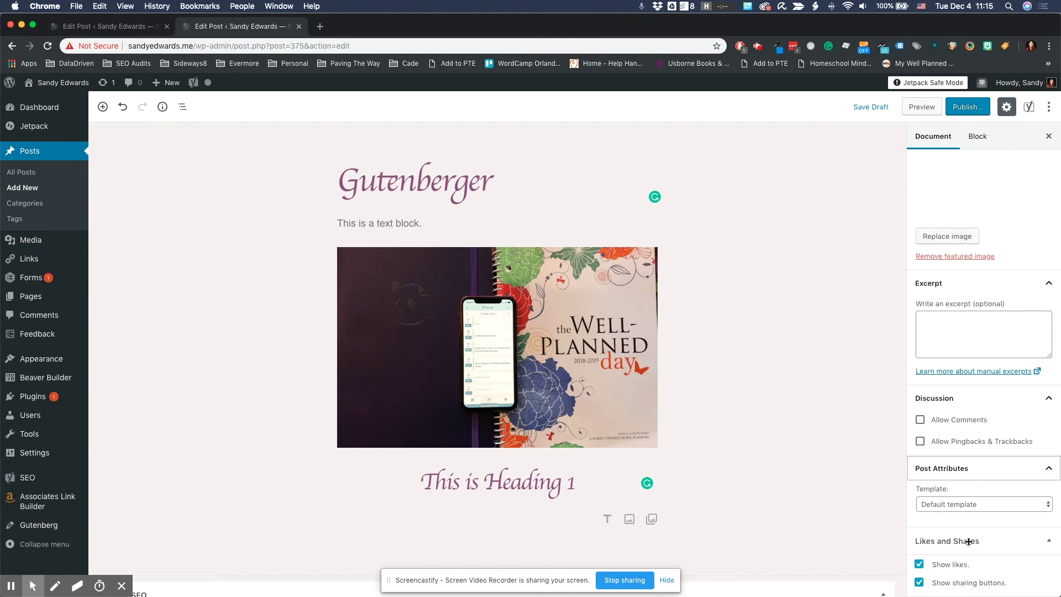
scroll(968, 541, "up", 10)
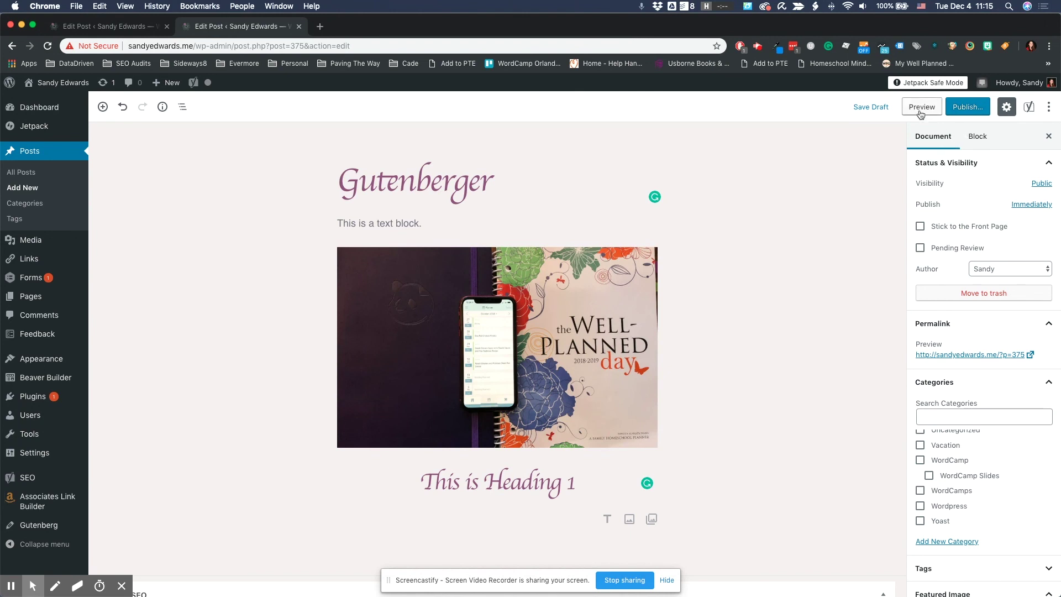
left_click(1006, 108)
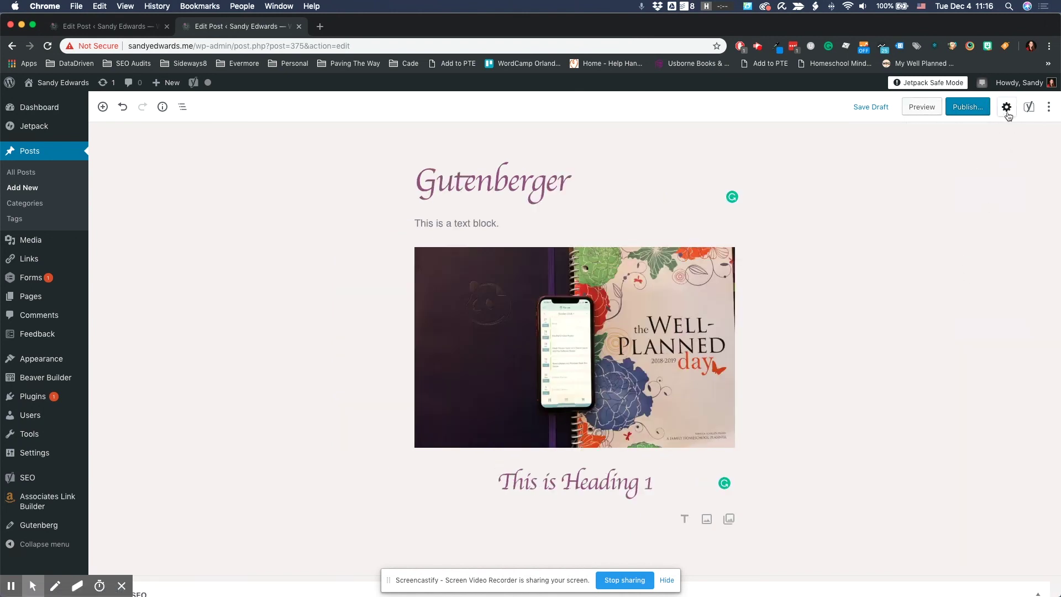
left_click(1006, 109)
left_click(1007, 109)
left_click(1007, 109)
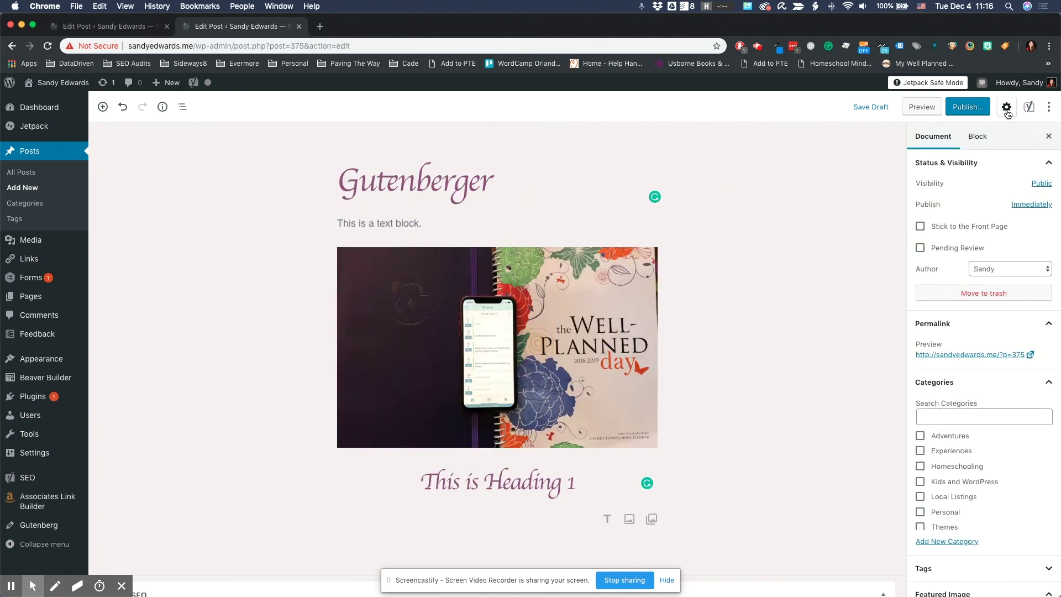